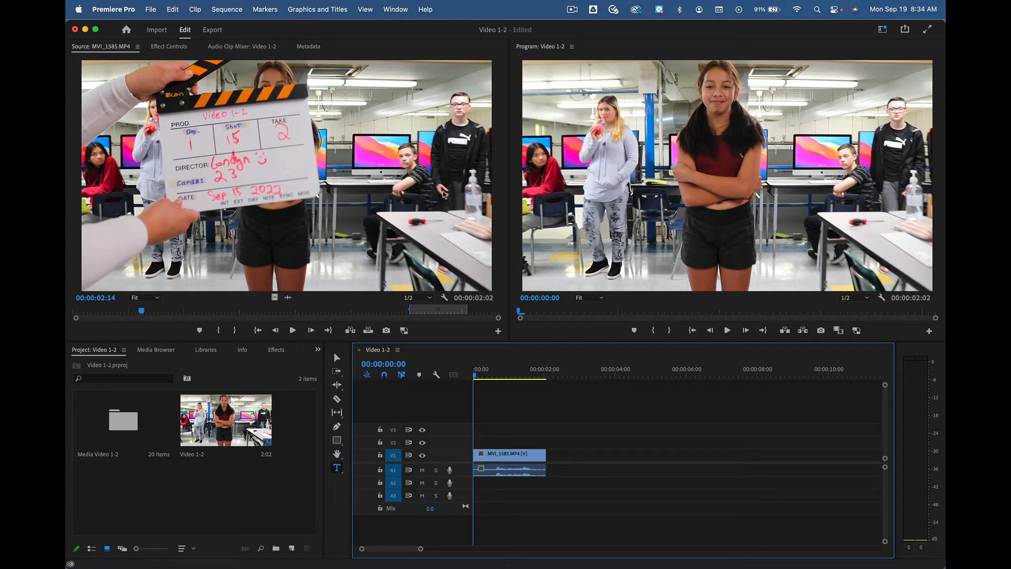
Step: Switch the workspace to Captions and Graphics
{"action": "left_click", "coordinate": [321, 9]}
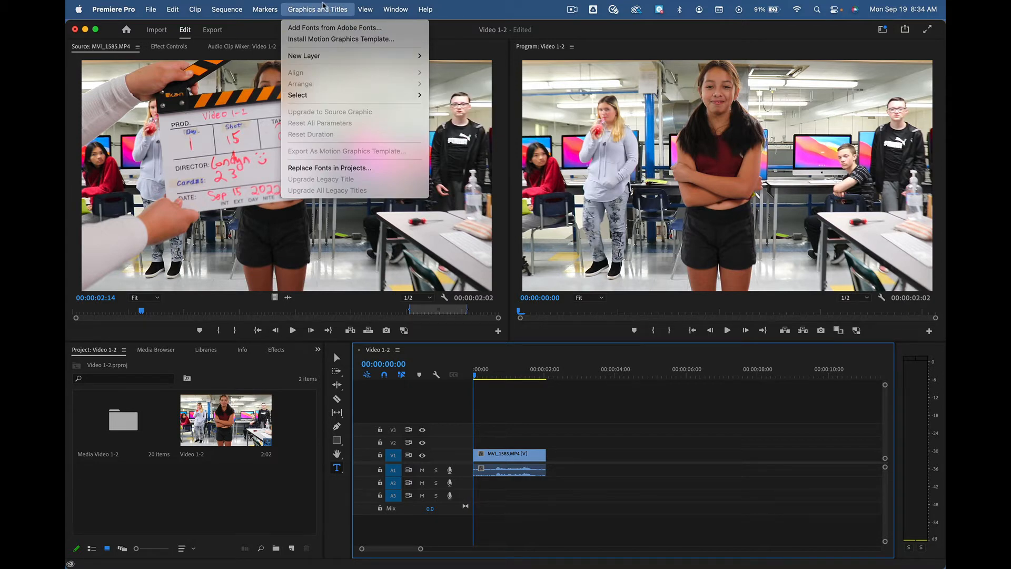
{"action": "mouse_move", "coordinate": [399, 6]}
{"action": "mouse_move", "coordinate": [404, 32]}
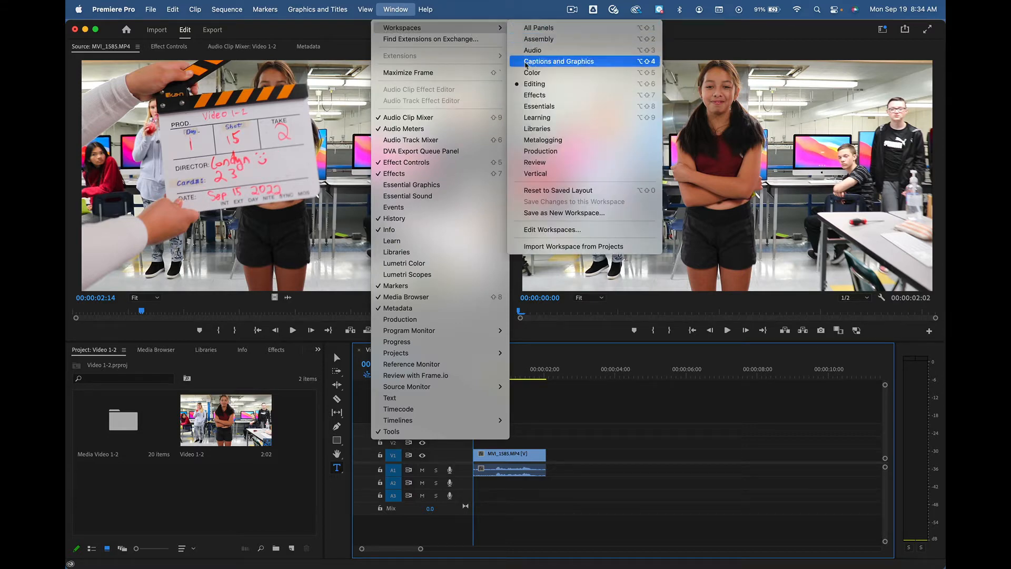
{"action": "left_click", "coordinate": [566, 61]}
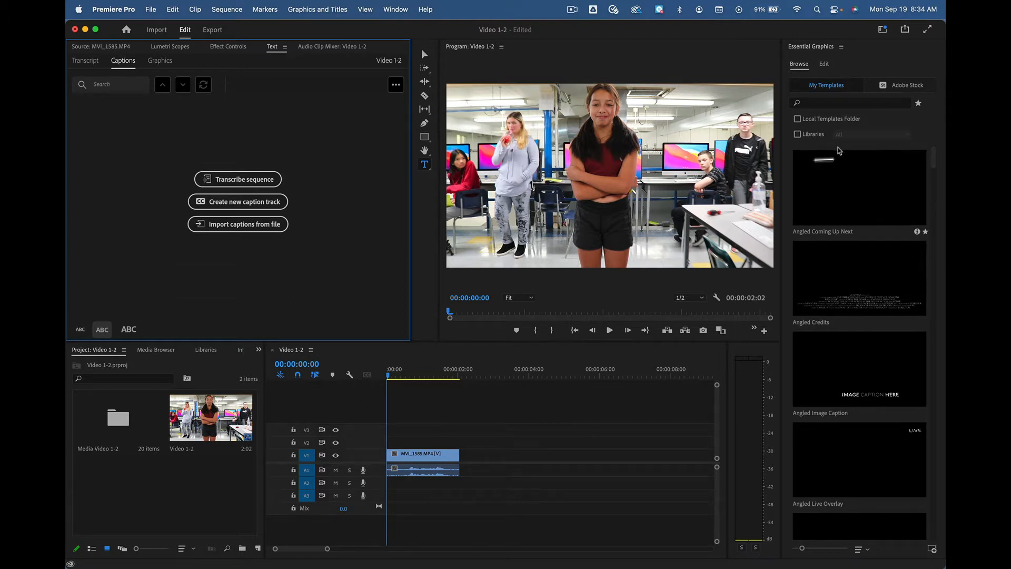
Step: Browse the graphics templates and add the Angled Title template on track V2, directly after the end of the video clip
{"action": "left_click", "coordinate": [800, 68]}
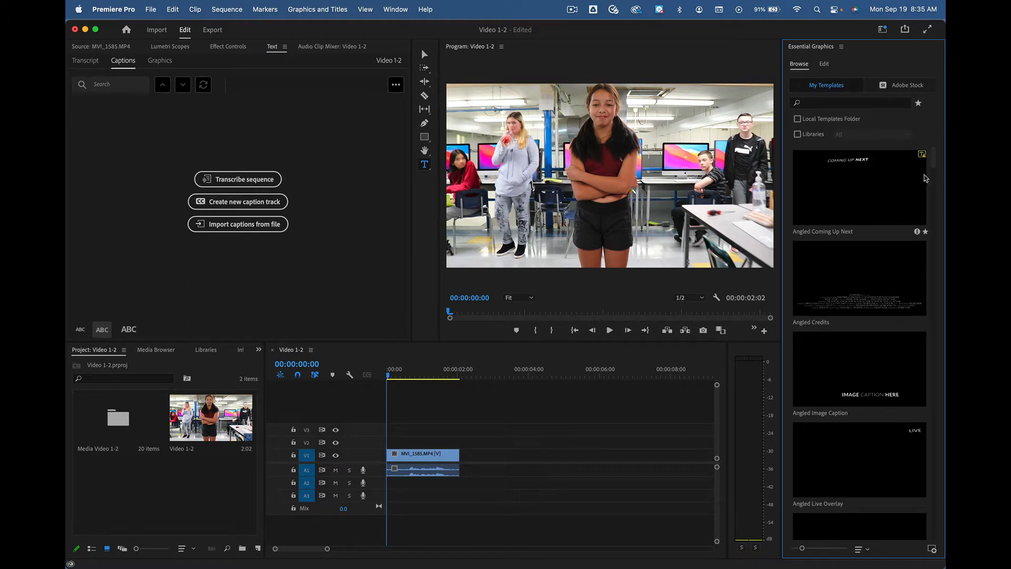
{"action": "left_click_drag", "start_coordinate": [935, 161], "coordinate": [934, 192]}
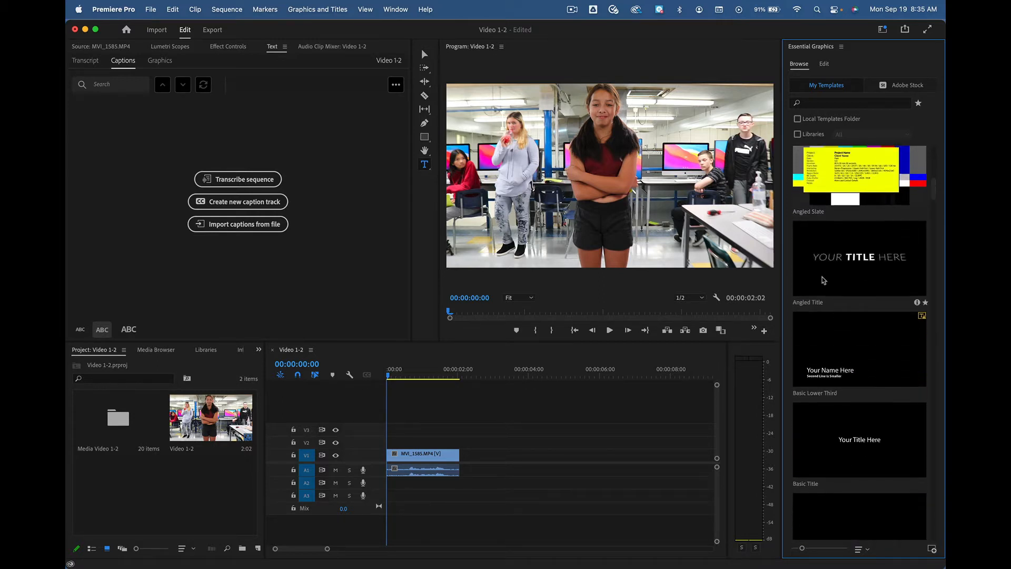
{"action": "left_click", "coordinate": [841, 271]}
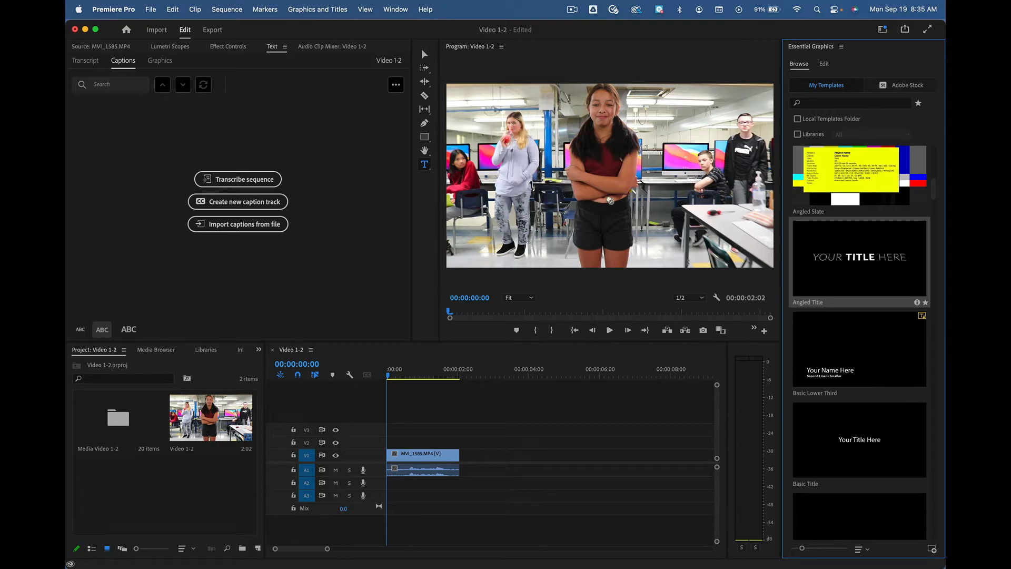
{"action": "left_click_drag", "start_coordinate": [610, 200], "coordinate": [462, 443]}
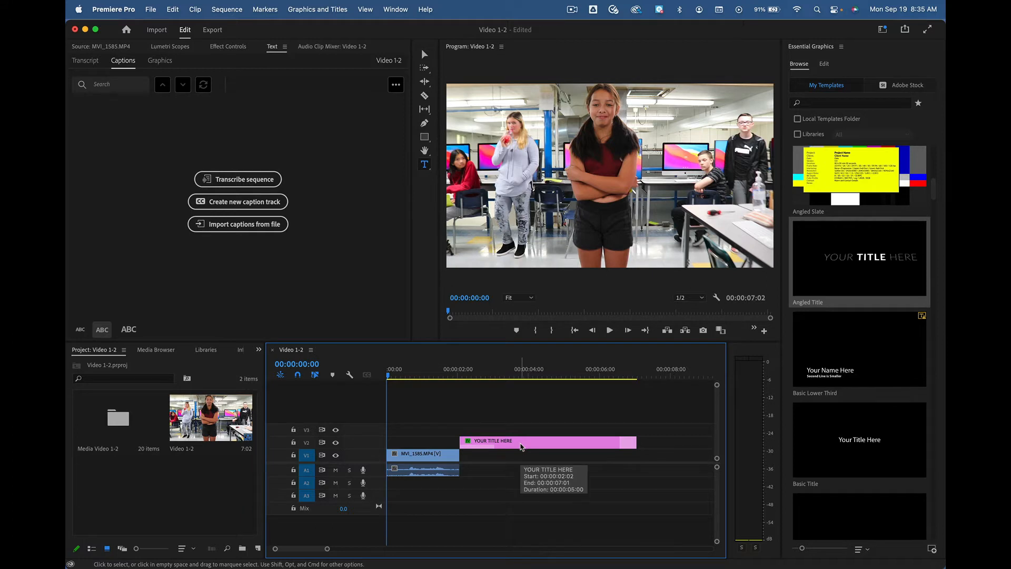
Step: Go to about 00:00:04:04 and replace the title graphic's placeholder text with "Video 1-2"
{"action": "left_click_drag", "start_coordinate": [393, 375], "coordinate": [536, 375]}
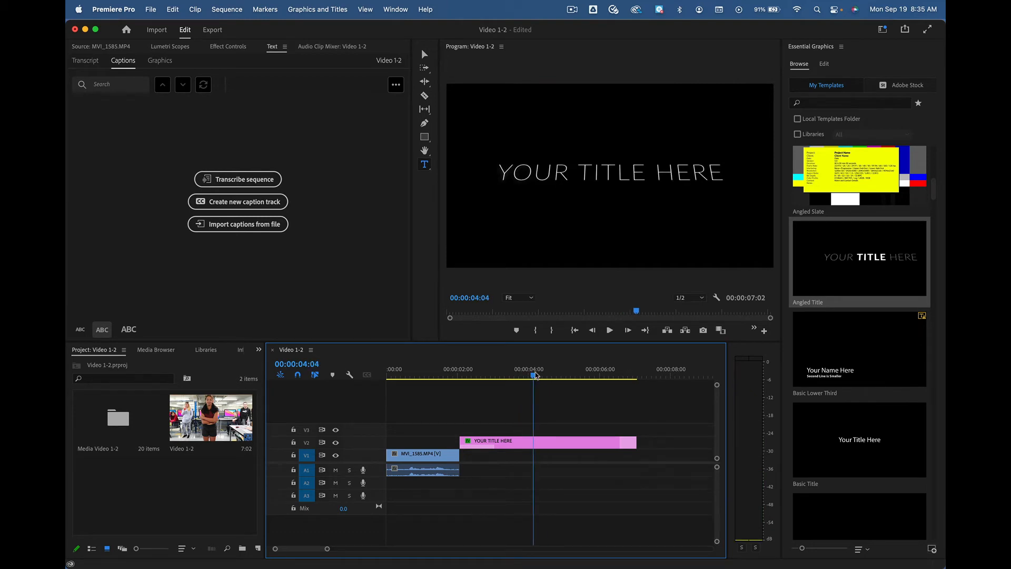
{"action": "left_click", "coordinate": [522, 447]}
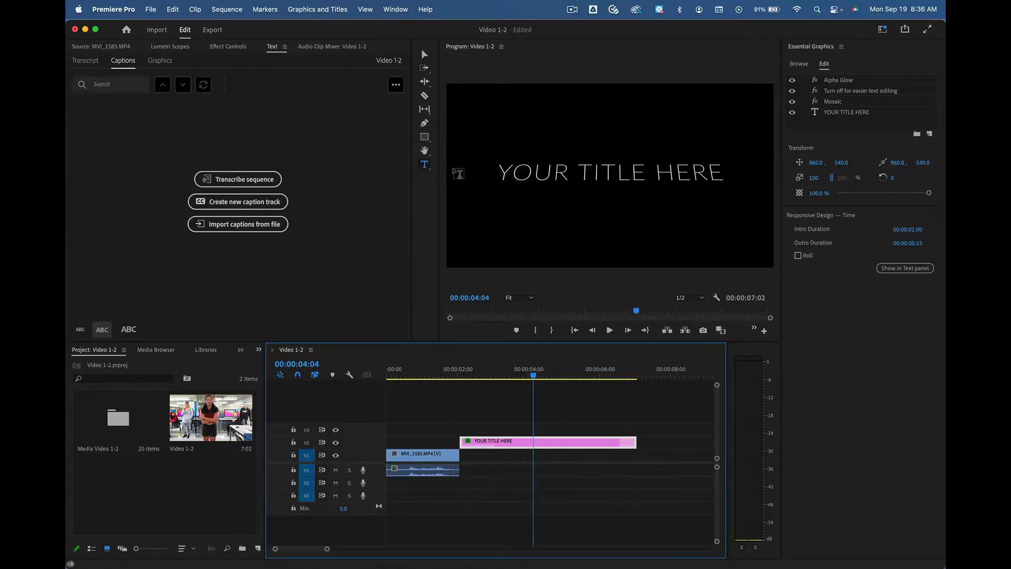
{"action": "left_click", "coordinate": [590, 172]}
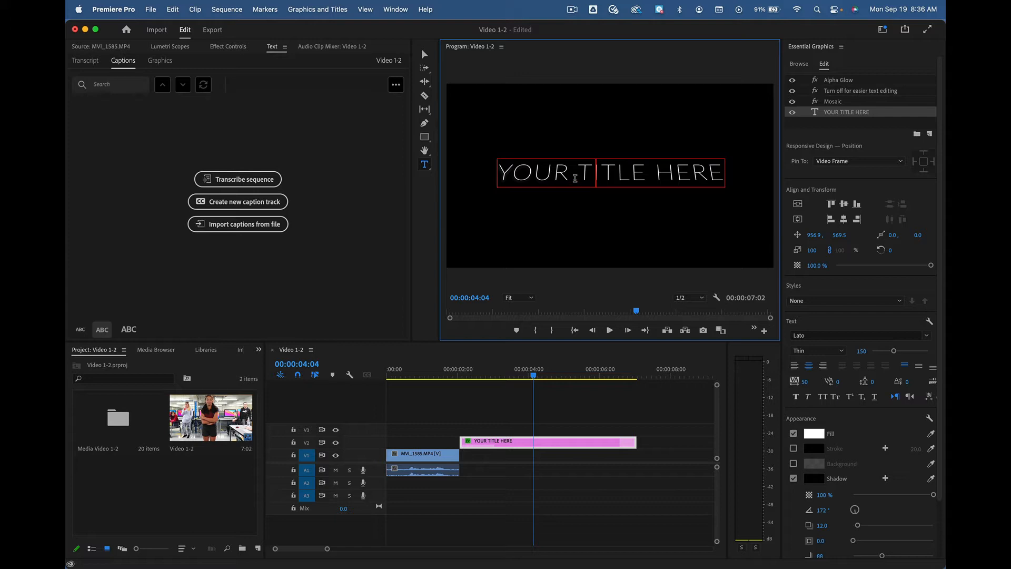
{"action": "key", "text": "super+a"}
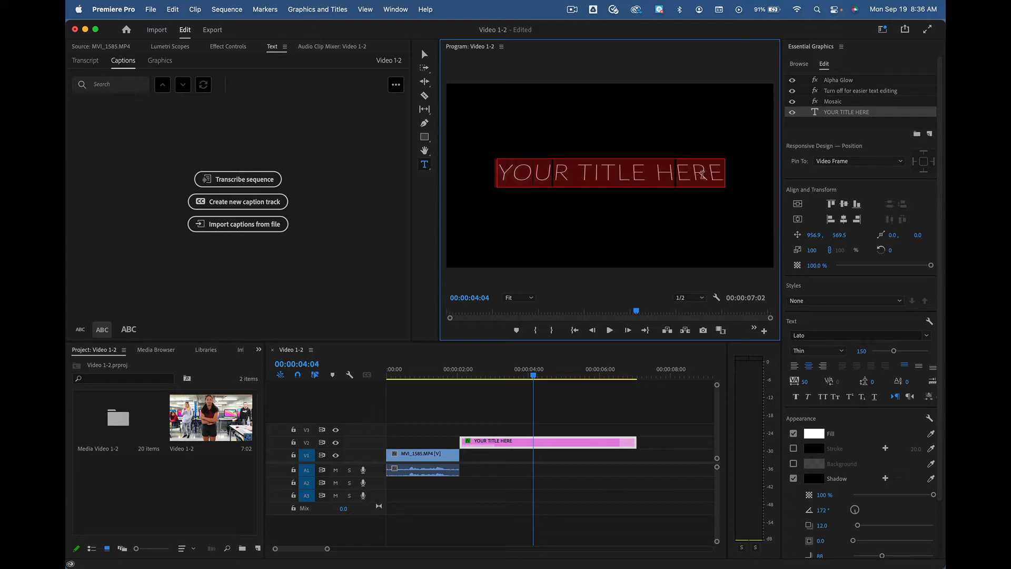
{"action": "type", "text": "Video 1-2"}
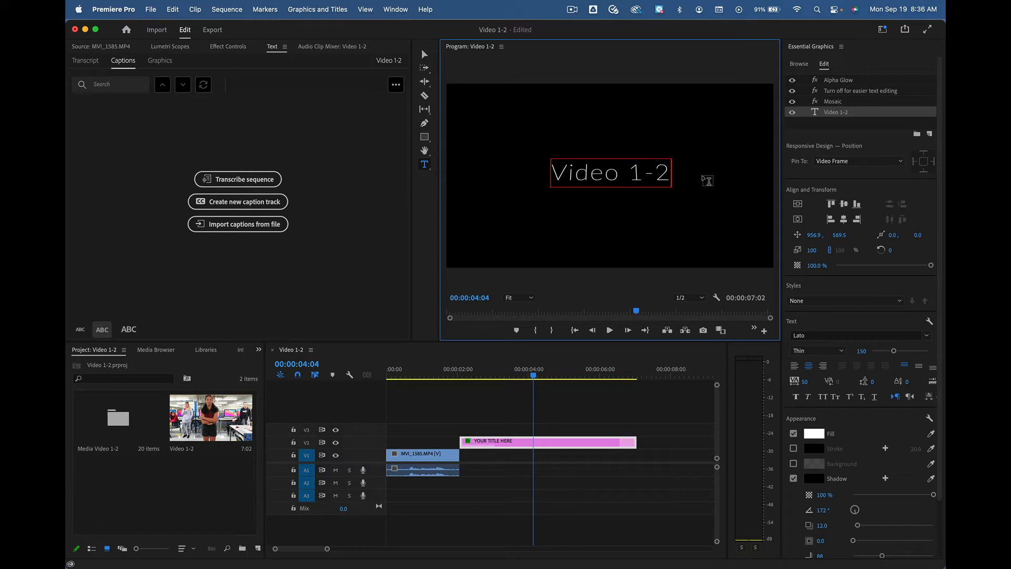
Step: Set the duration of the Video 1-2 title clip to 3 seconds
{"action": "left_click_drag", "start_coordinate": [637, 312], "coordinate": [641, 285]}
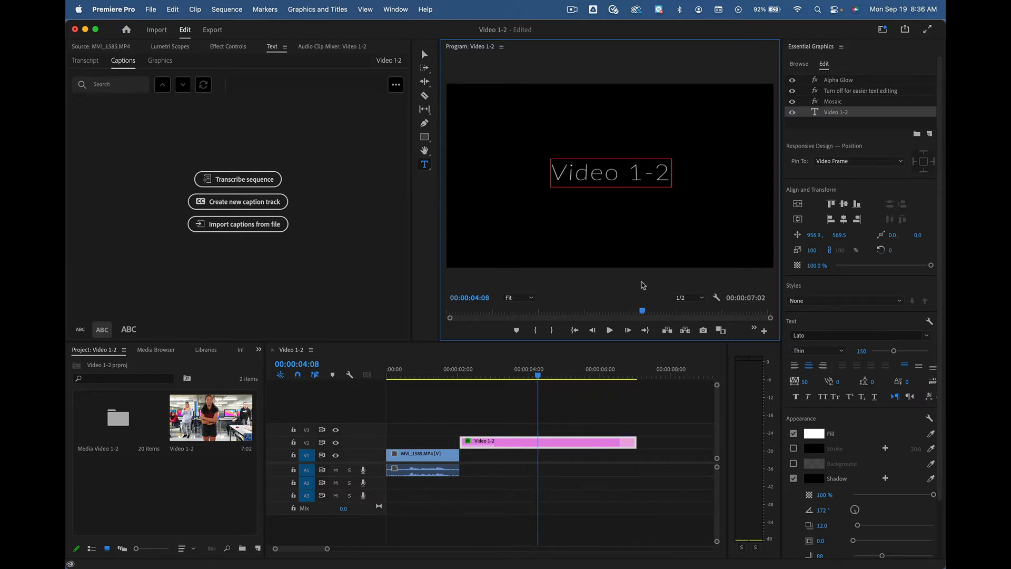
{"action": "right_click", "coordinate": [524, 443]}
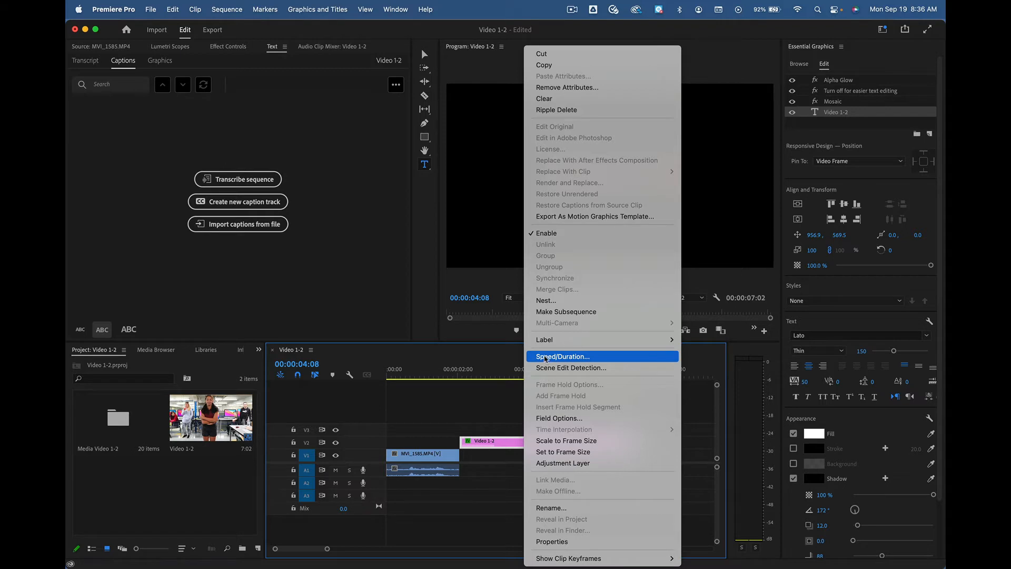
{"action": "left_click", "coordinate": [511, 445]}
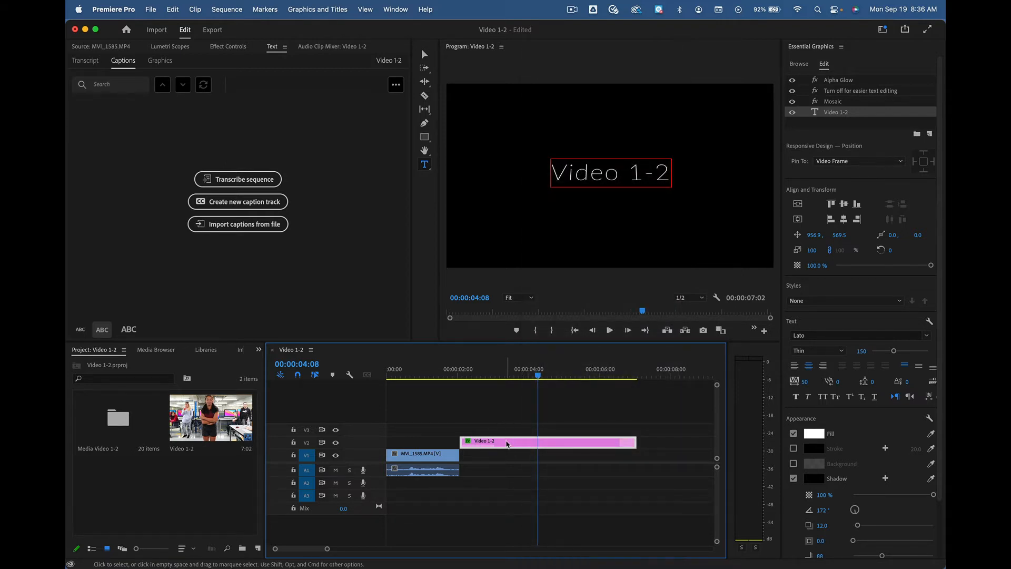
{"action": "right_click", "coordinate": [507, 444]}
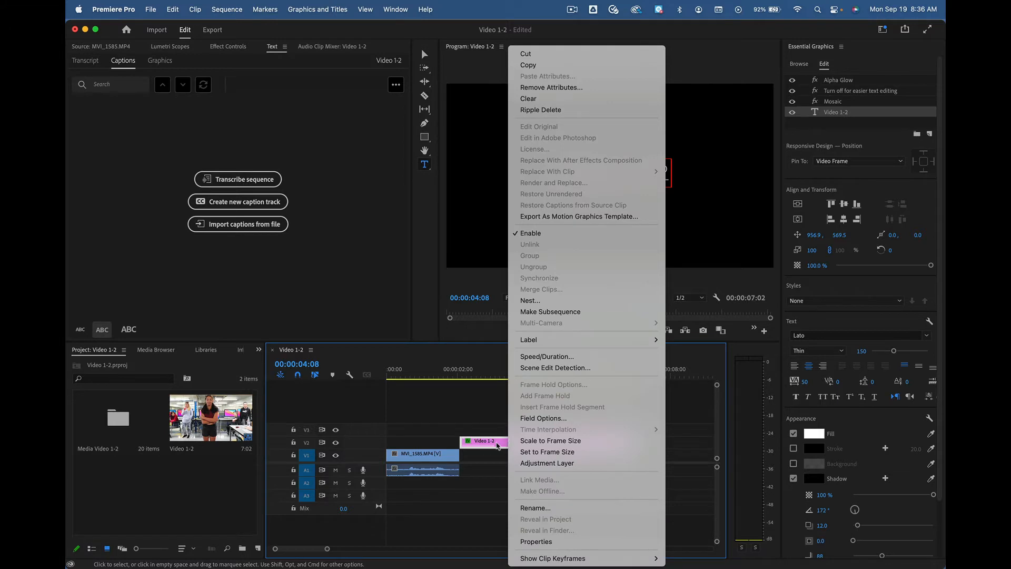
{"action": "left_click", "coordinate": [543, 356]}
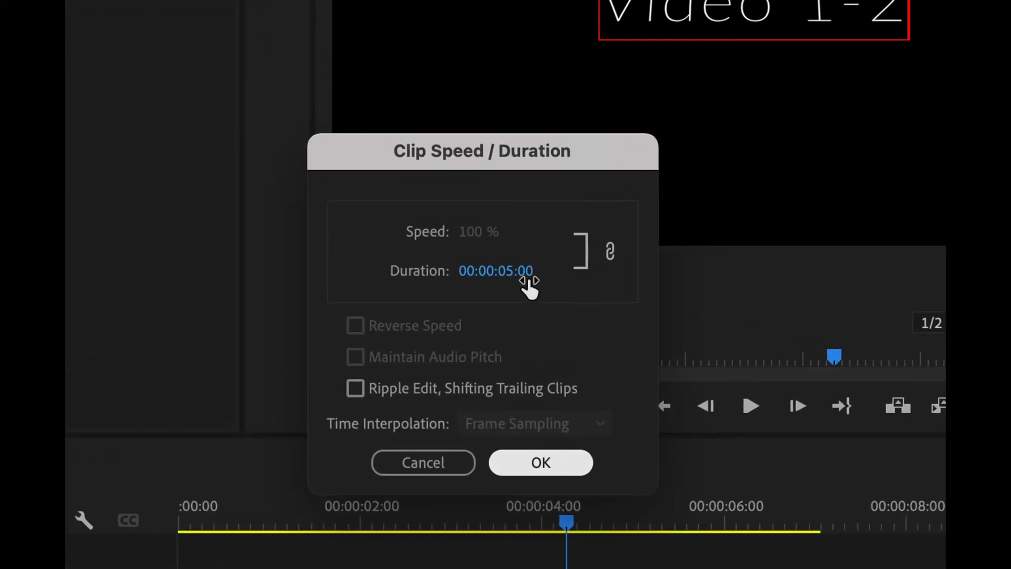
{"action": "left_click", "coordinate": [510, 271]}
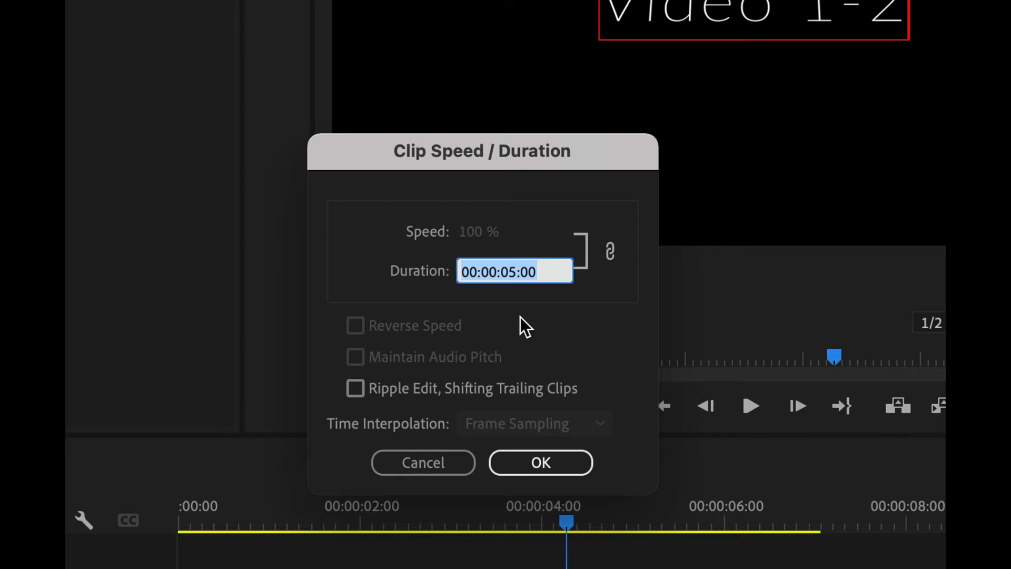
{"action": "type", "text": "3."}
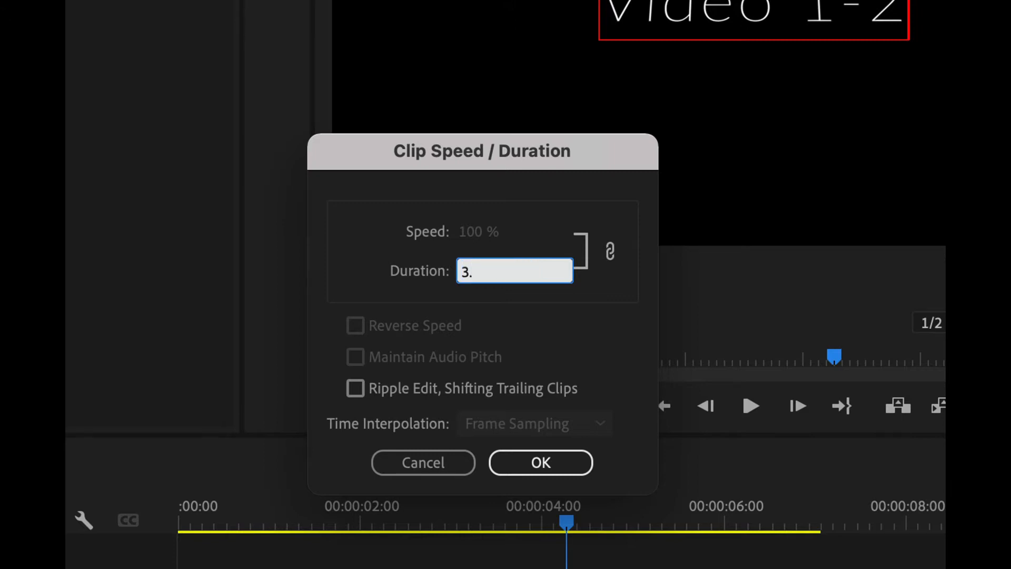
{"action": "left_click", "coordinate": [548, 456]}
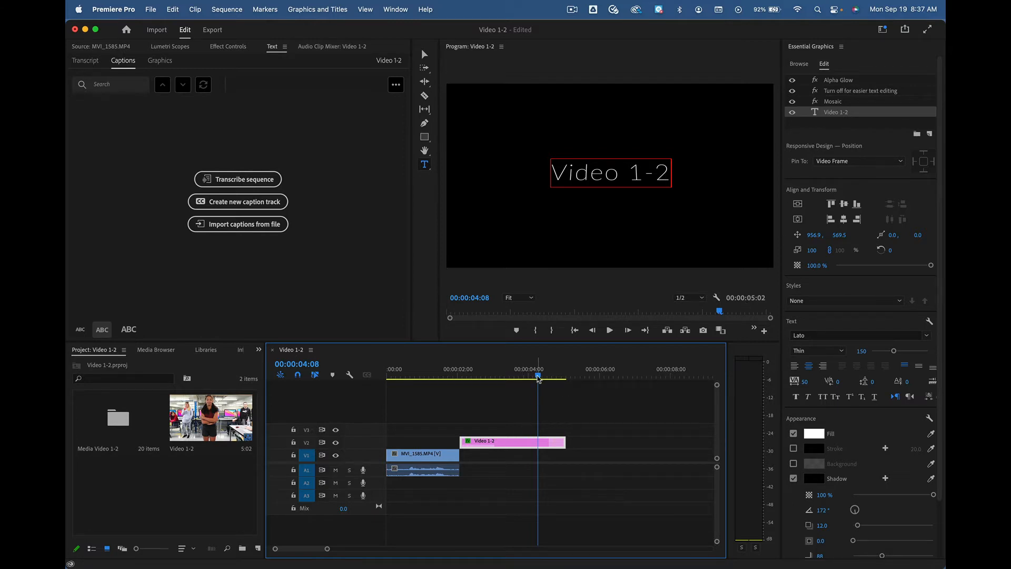
Step: Shift the footage and title clips together along the timeline so the footage starts at the playhead at 00:00:03:27
{"action": "mouse_move", "coordinate": [538, 376]}
{"action": "left_mouse_down"}
{"action": "mouse_move", "coordinate": [438, 375]}
{"action": "mouse_move", "coordinate": [536, 375]}
{"action": "mouse_move", "coordinate": [526, 387]}
{"action": "left_mouse_up"}
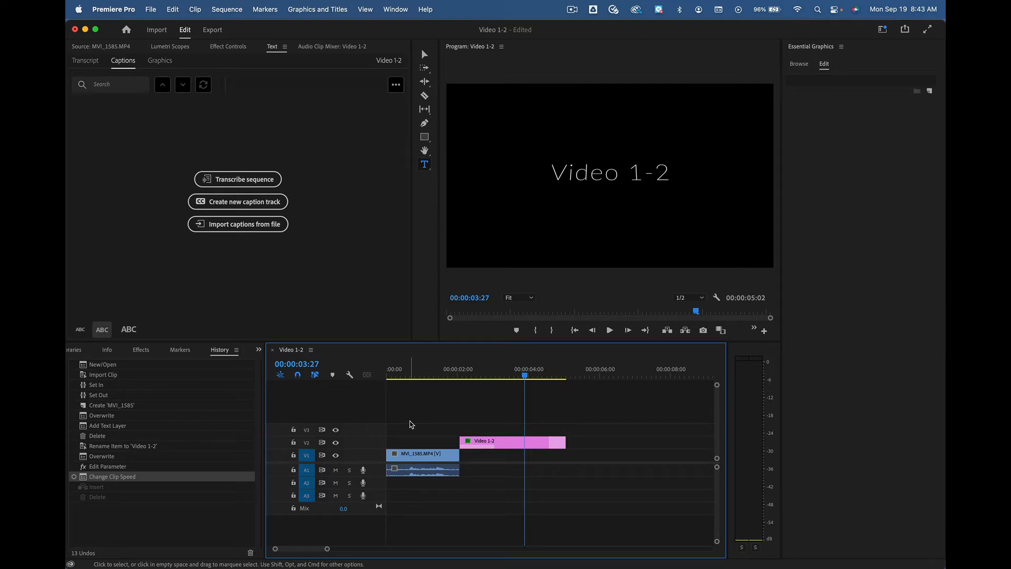
{"action": "left_click", "coordinate": [494, 442]}
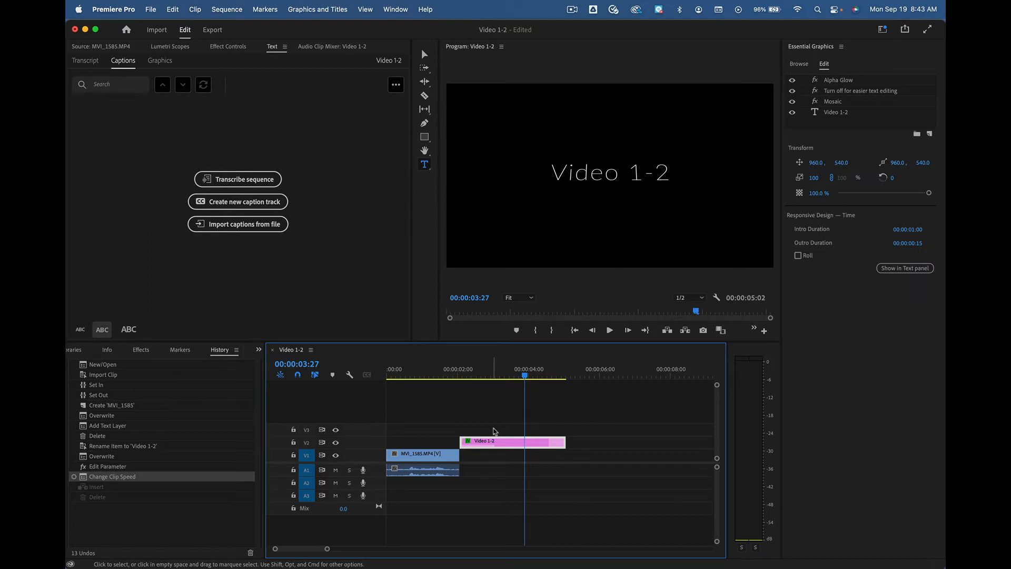
{"action": "mouse_move", "coordinate": [494, 430]}
{"action": "left_mouse_down"}
{"action": "mouse_move", "coordinate": [598, 202]}
{"action": "mouse_move", "coordinate": [495, 442]}
{"action": "left_mouse_up"}
{"action": "left_click", "coordinate": [422, 428]}
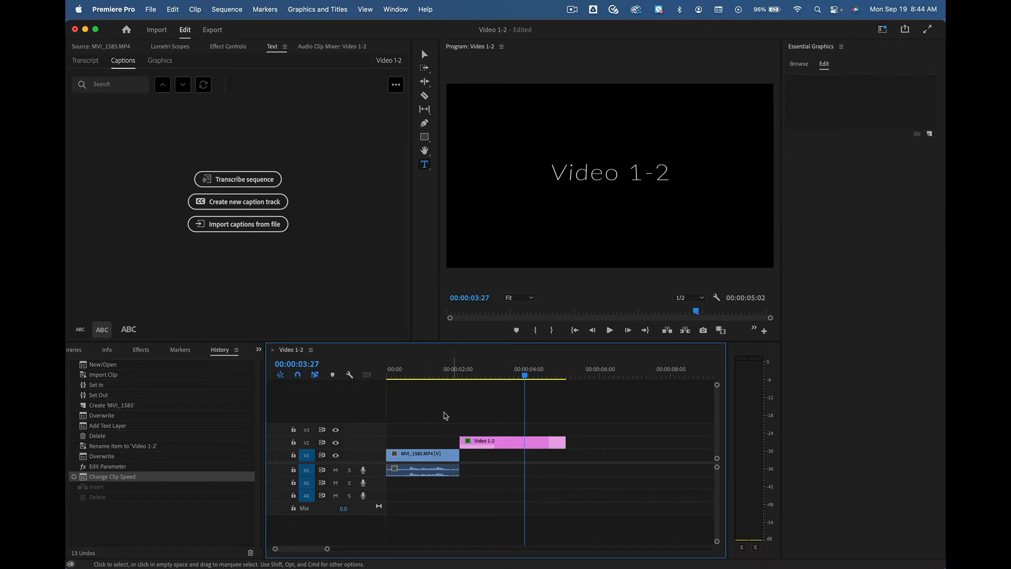
{"action": "left_click_drag", "start_coordinate": [407, 416], "coordinate": [514, 472]}
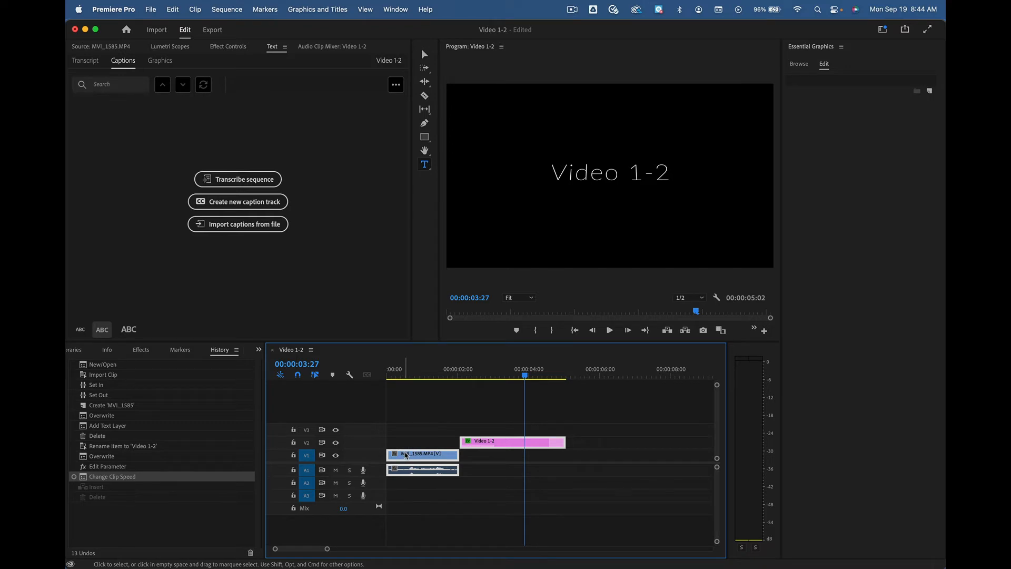
{"action": "left_click_drag", "start_coordinate": [407, 455], "coordinate": [545, 463]}
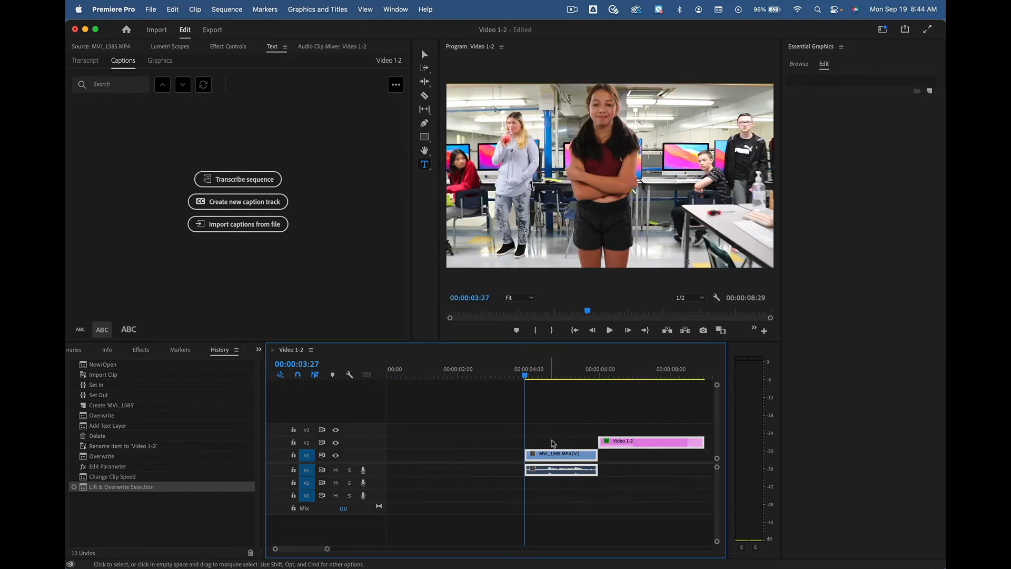
Step: Move the title clip to the start of track V1 and ripple delete the gap between it and the footage
{"action": "left_click", "coordinate": [657, 444]}
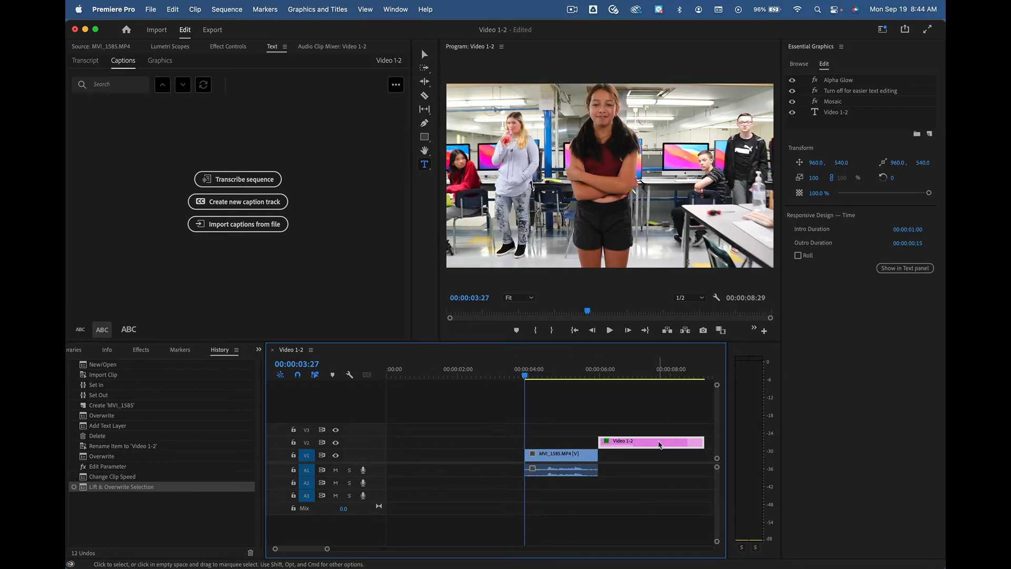
{"action": "left_click_drag", "start_coordinate": [659, 445], "coordinate": [449, 457]}
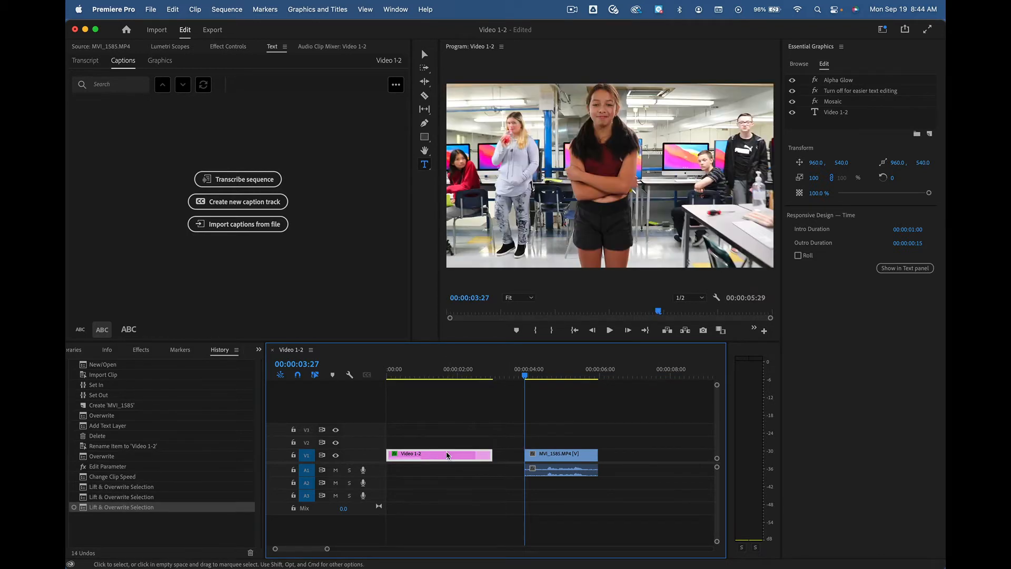
{"action": "left_click", "coordinate": [510, 460]}
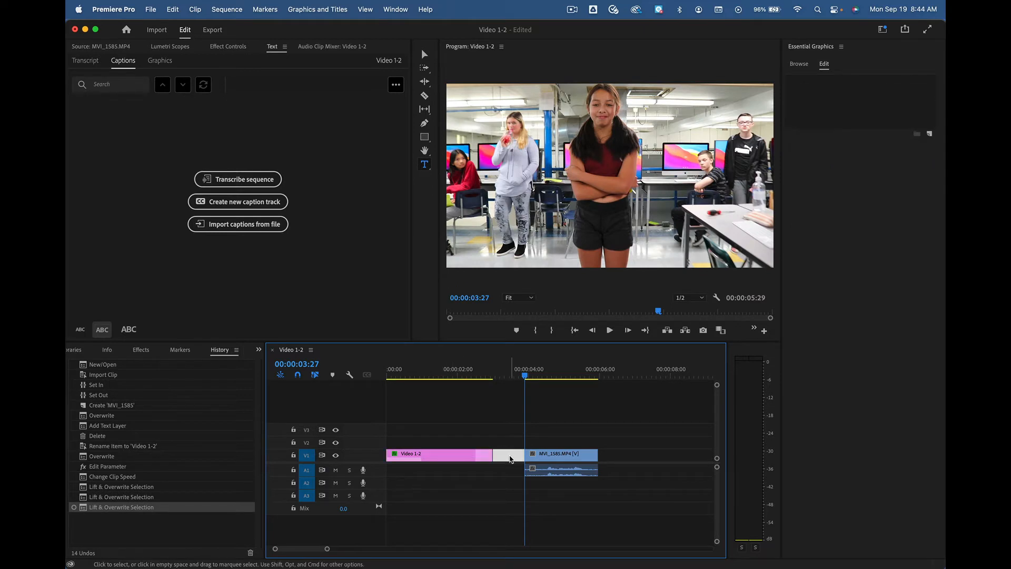
{"action": "key", "text": "Delete"}
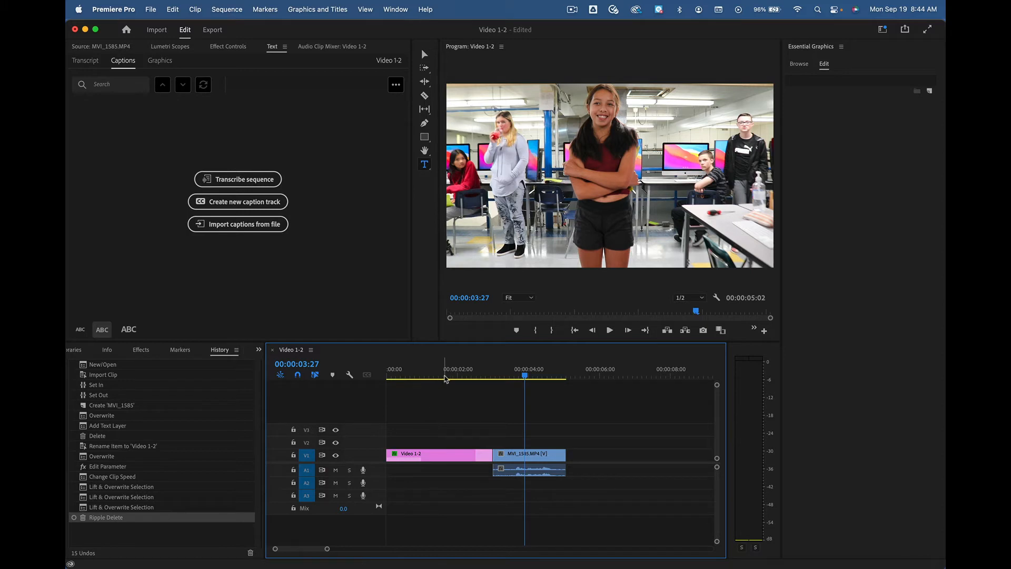
Step: At the footage's first frame, 00:00:03:00, add a text layer reading "Knee Shot" in the upper right of the picture
{"action": "mouse_move", "coordinate": [449, 375]}
{"action": "left_mouse_down"}
{"action": "mouse_move", "coordinate": [383, 378]}
{"action": "mouse_move", "coordinate": [495, 376]}
{"action": "mouse_move", "coordinate": [385, 376]}
{"action": "mouse_move", "coordinate": [463, 377]}
{"action": "left_mouse_up"}
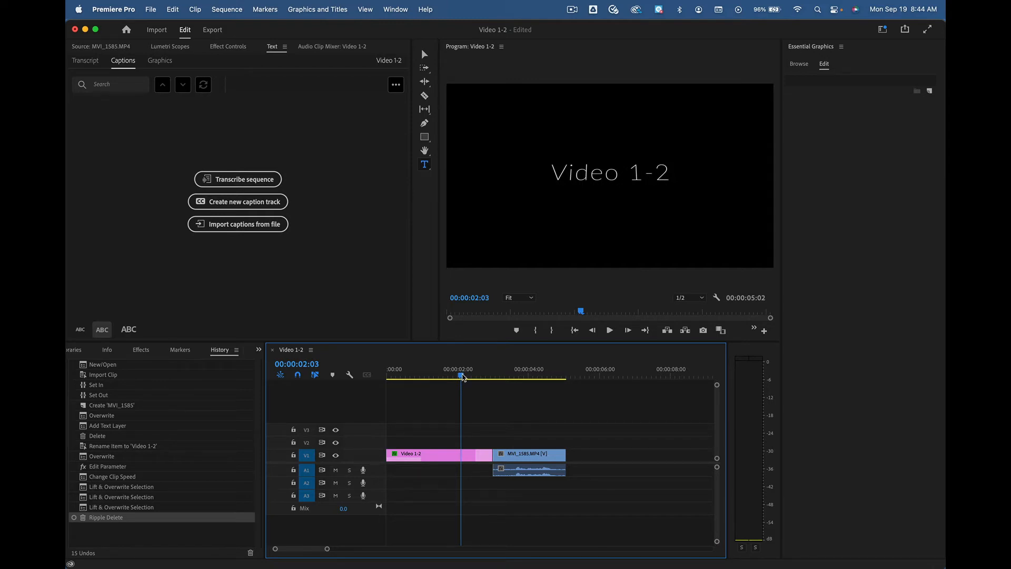
{"action": "key", "text": "Down"}
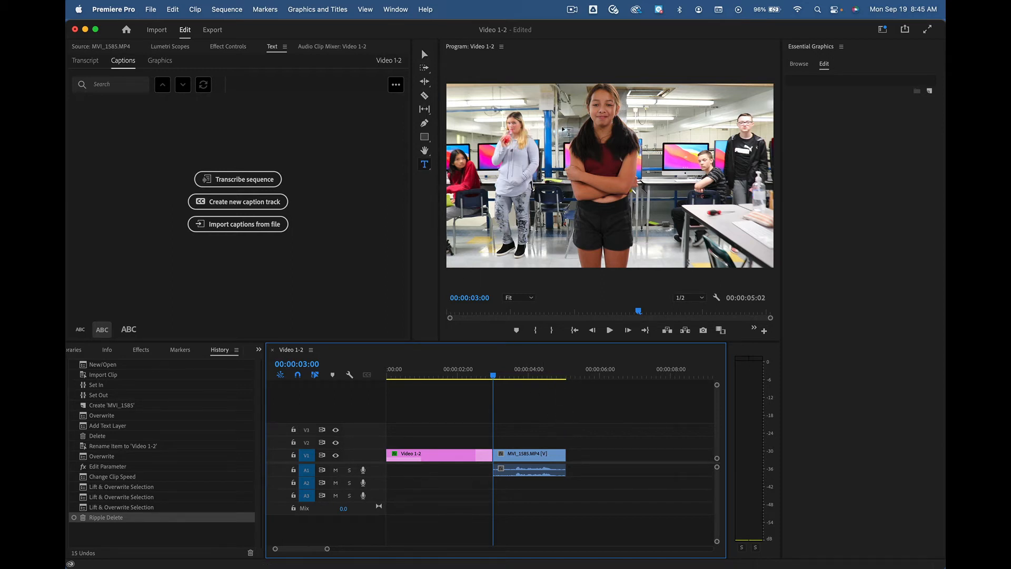
{"action": "left_click", "coordinate": [652, 108]}
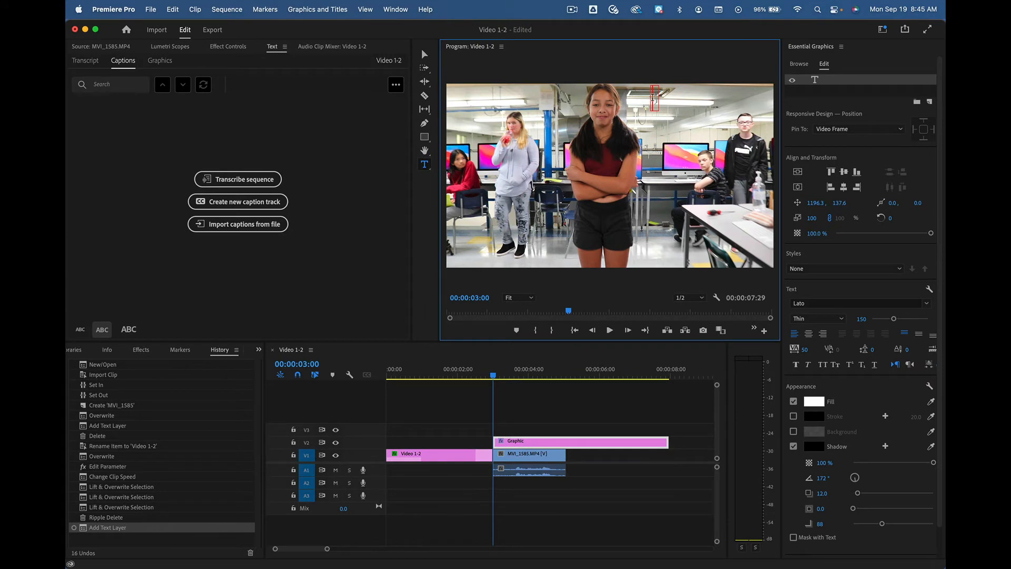
{"action": "type", "text": "KK"}
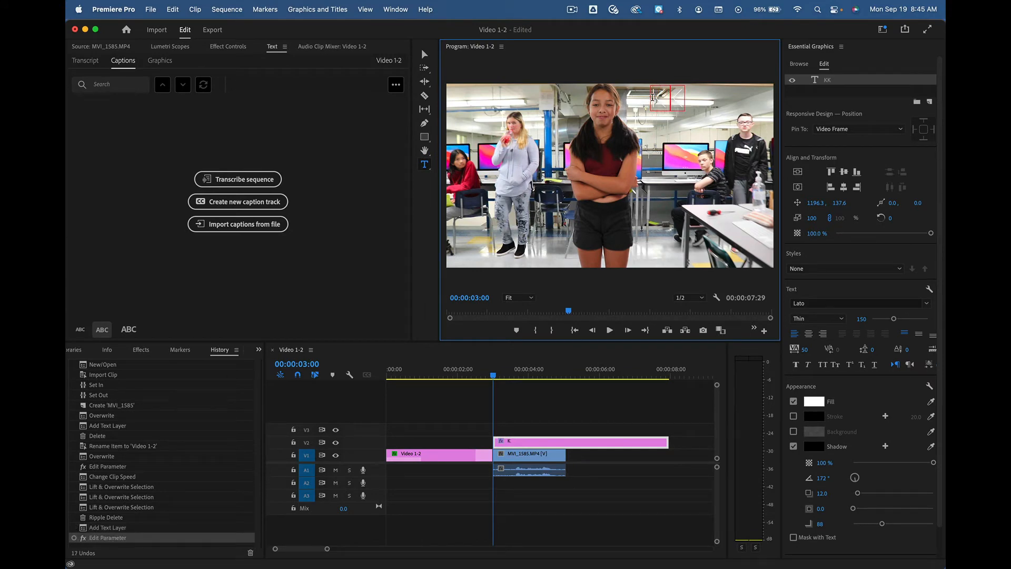
{"action": "type", "text": "nee"}
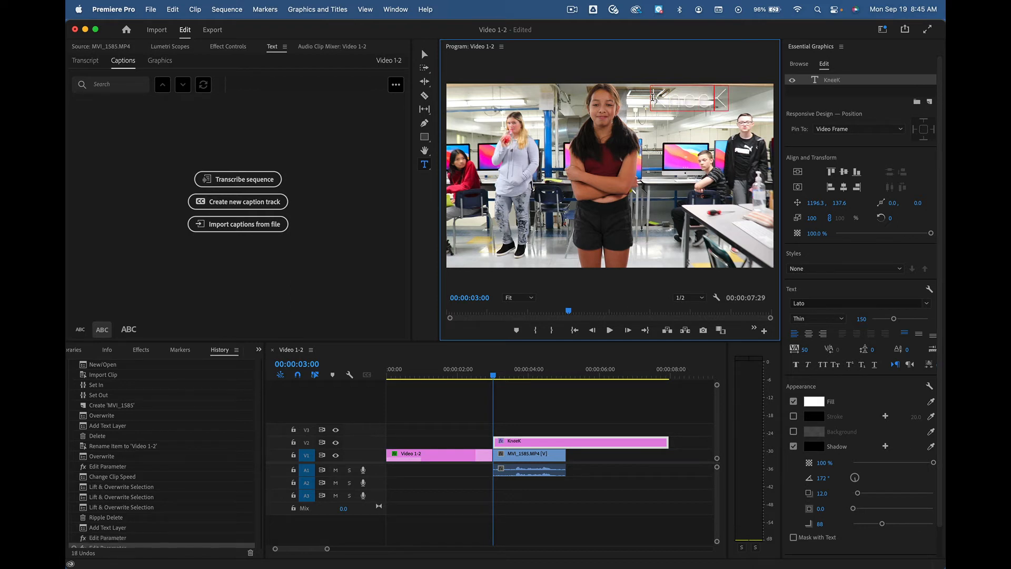
{"action": "key", "text": "Delete"}
{"action": "type", "text": "Shot"}
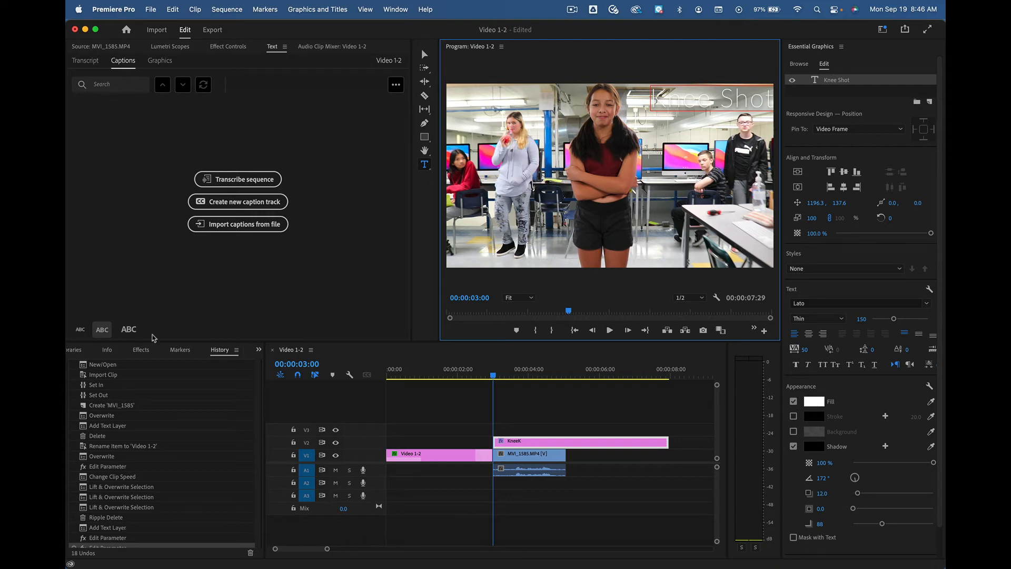
Step: Roll the project back to an earlier Lift & Overwrite Selection state in the history, and restore the latest state with the full "Knee Shot" text
{"action": "left_click", "coordinate": [230, 352]}
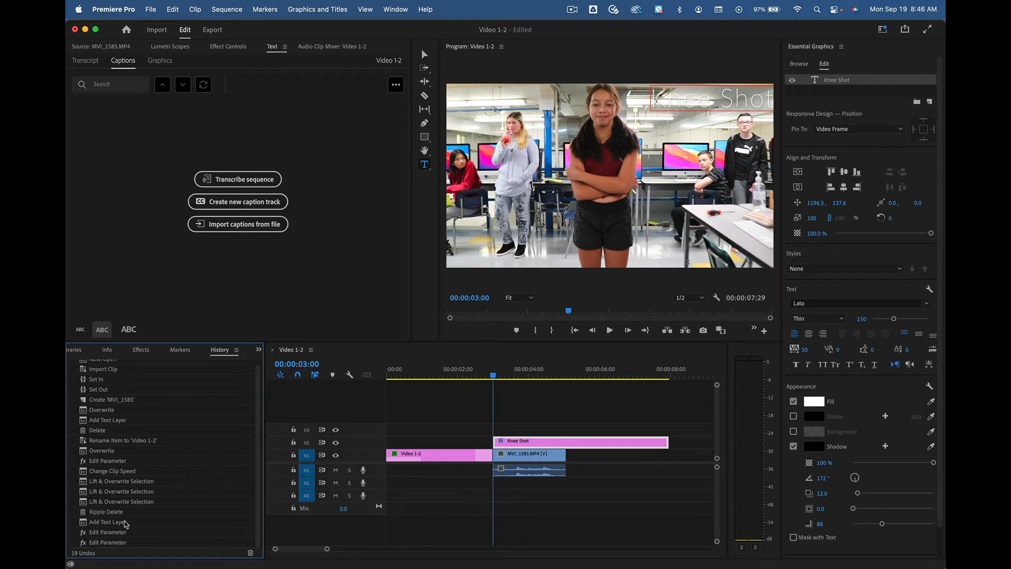
{"action": "left_click", "coordinate": [121, 482]}
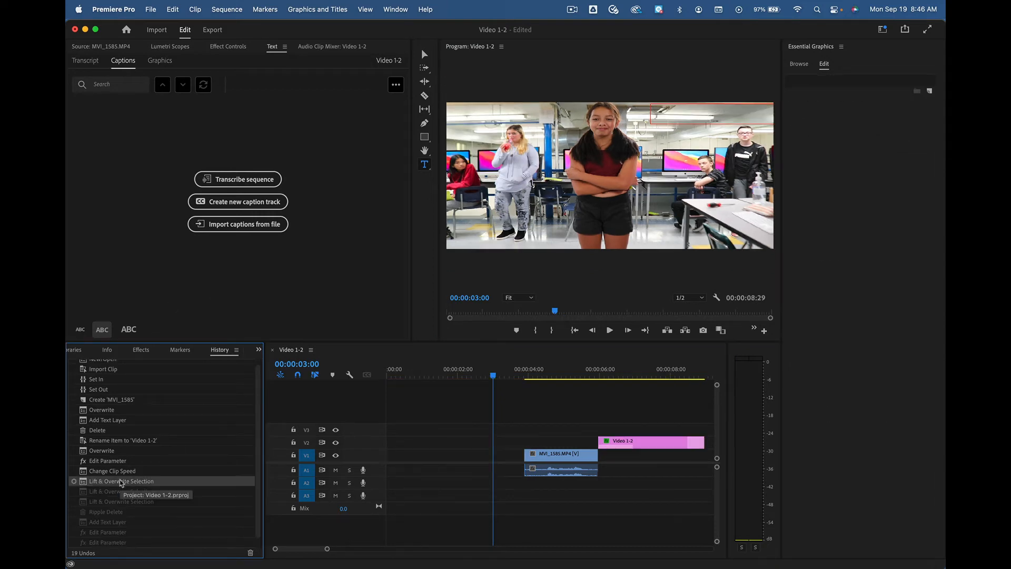
{"action": "left_click", "coordinate": [115, 543]}
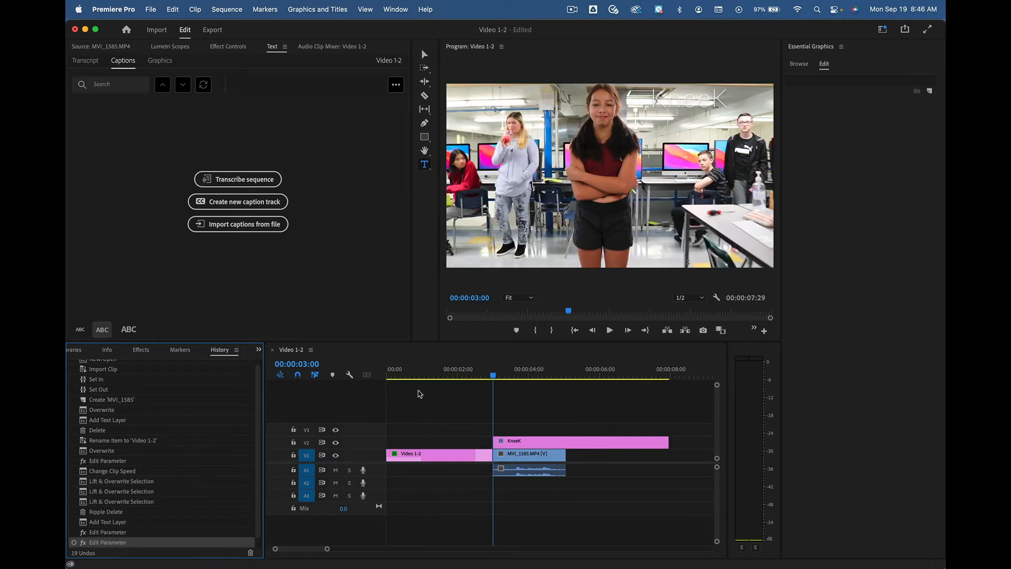
{"action": "left_click", "coordinate": [532, 445]}
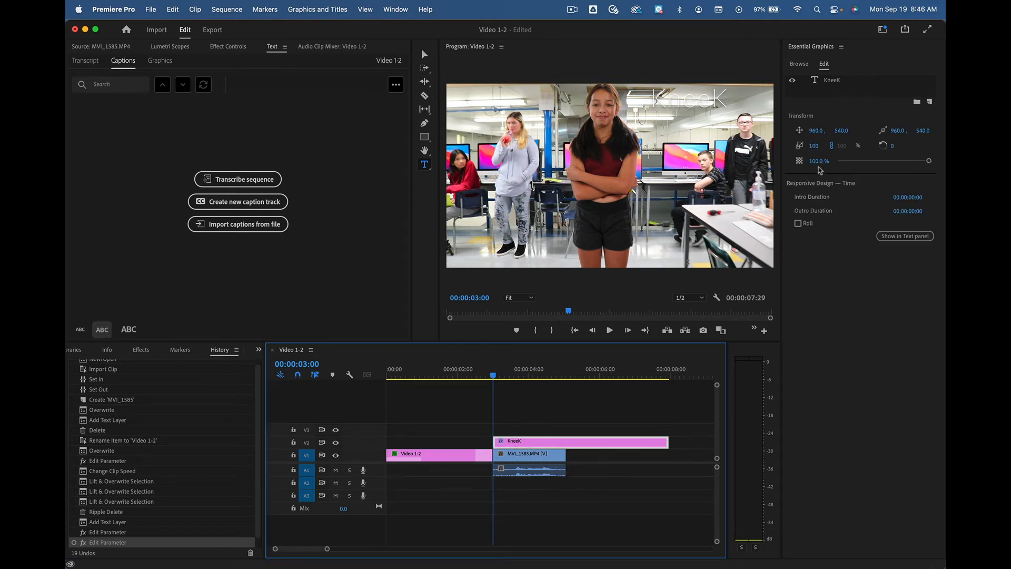
{"action": "left_click", "coordinate": [695, 100]}
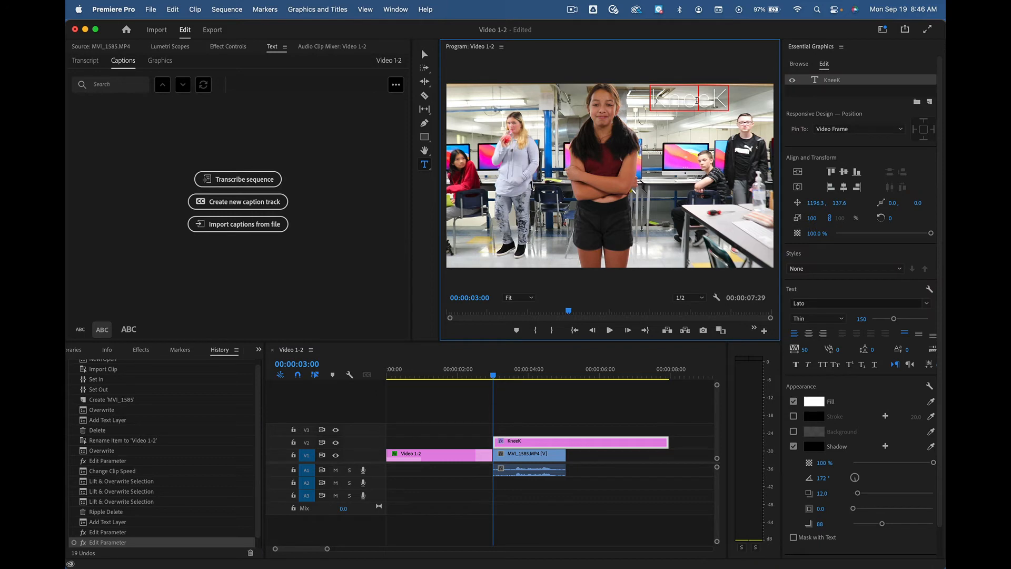
{"action": "key", "text": "Right"}
{"action": "key", "text": "super+z"}
{"action": "left_click", "coordinate": [121, 542]}
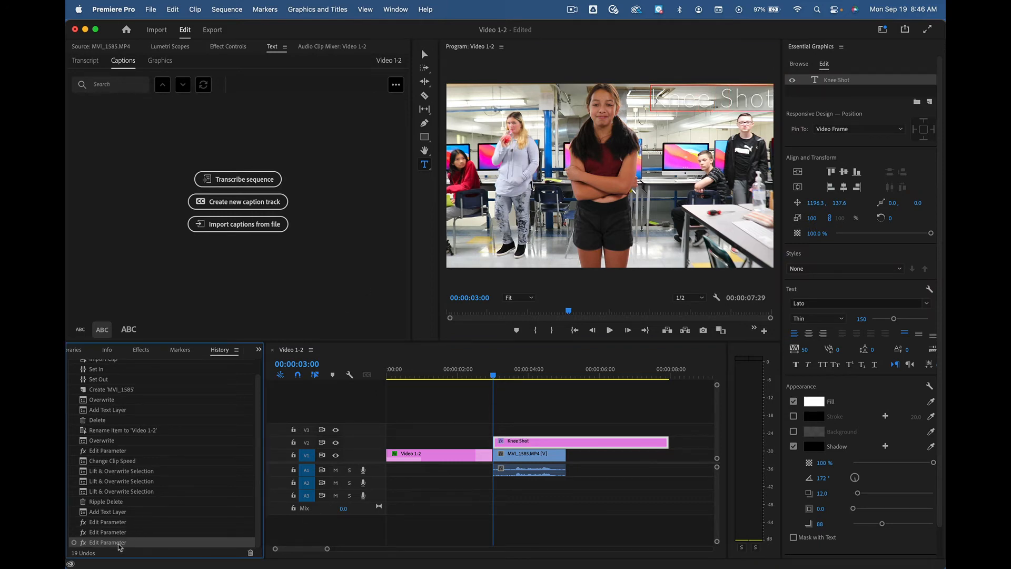
Step: Select all of the "Knee Shot" text and reposition it to 1141.3, 197.6
{"action": "left_click", "coordinate": [709, 101]}
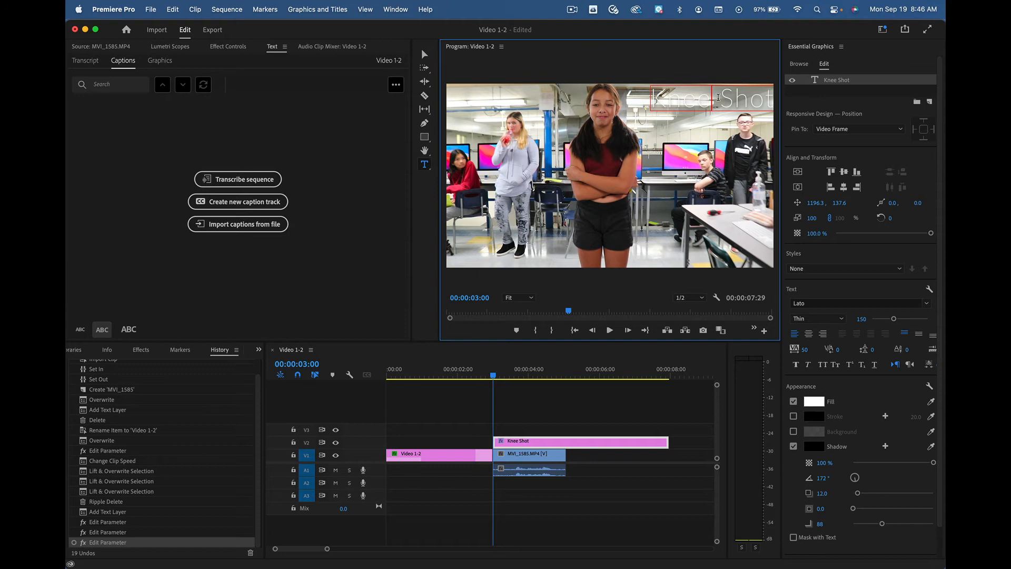
{"action": "key", "text": "super+a"}
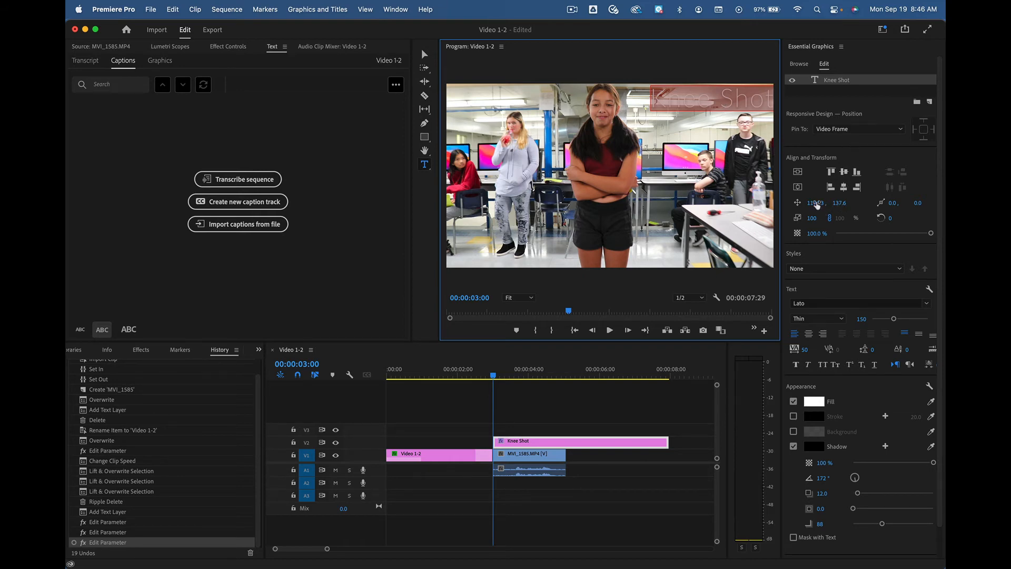
{"action": "left_click_drag", "start_coordinate": [817, 205], "coordinate": [843, 203]}
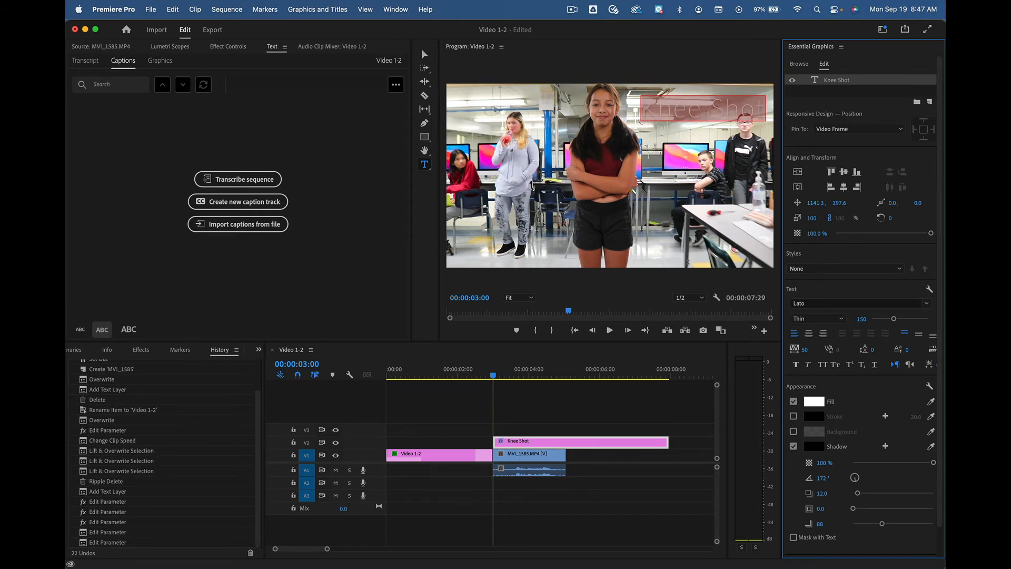
{"action": "left_click_drag", "start_coordinate": [822, 233], "coordinate": [818, 233]}
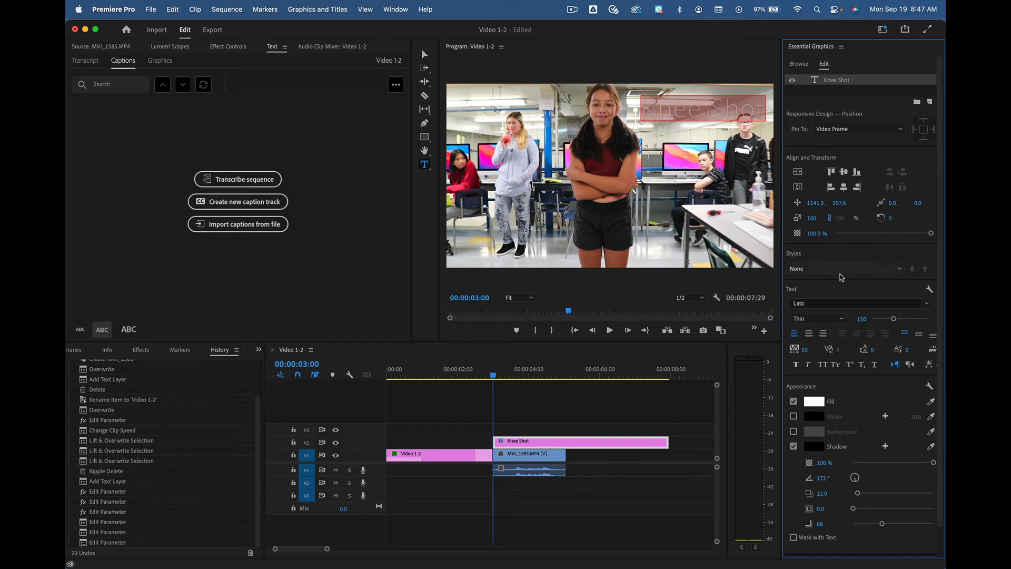
Step: Style the "Knee Shot" text in Lato Black Italic at size 145 with a black stroke
{"action": "left_click", "coordinate": [927, 304]}
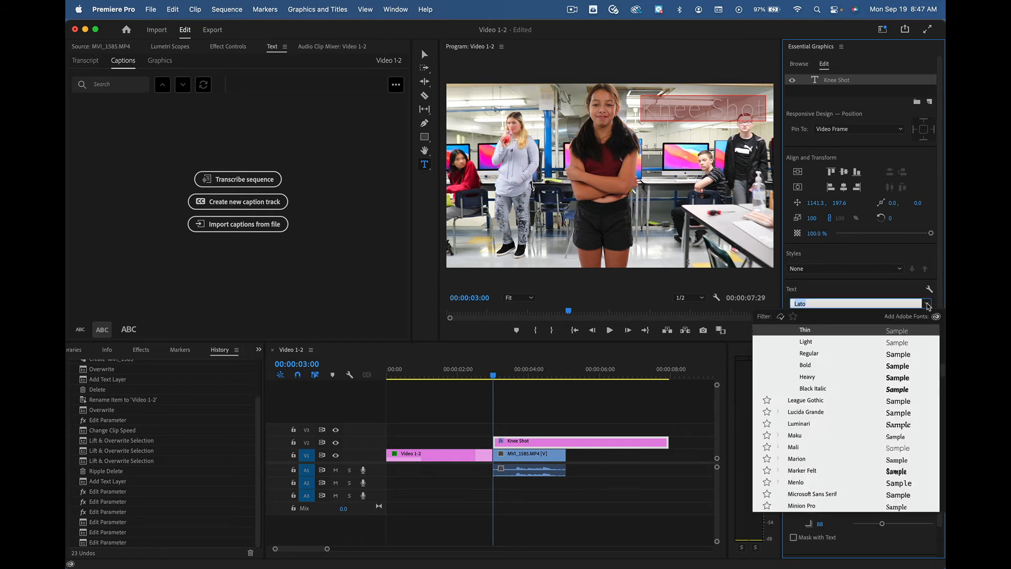
{"action": "left_click", "coordinate": [898, 390]}
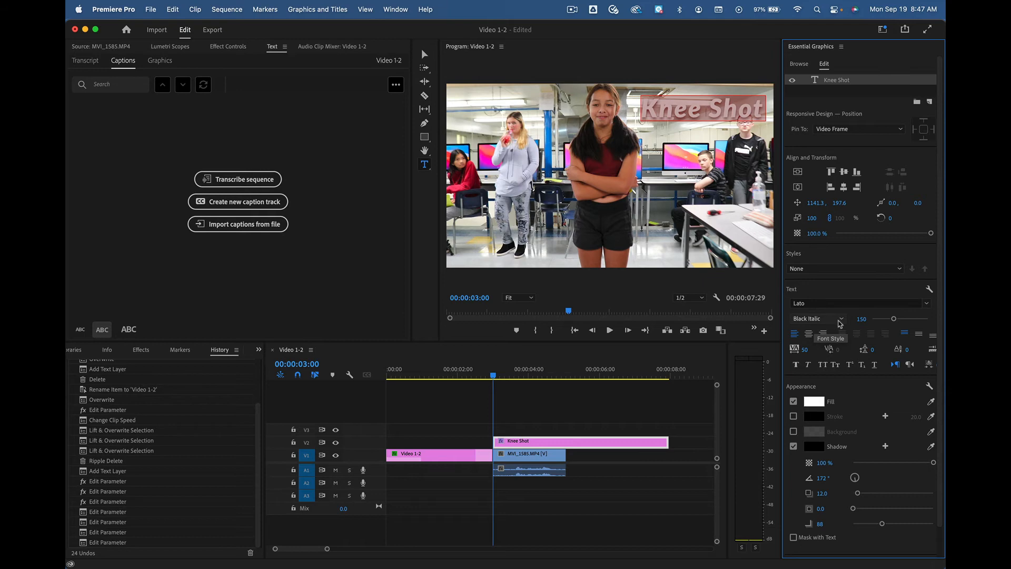
{"action": "left_click_drag", "start_coordinate": [894, 319], "coordinate": [892, 322]}
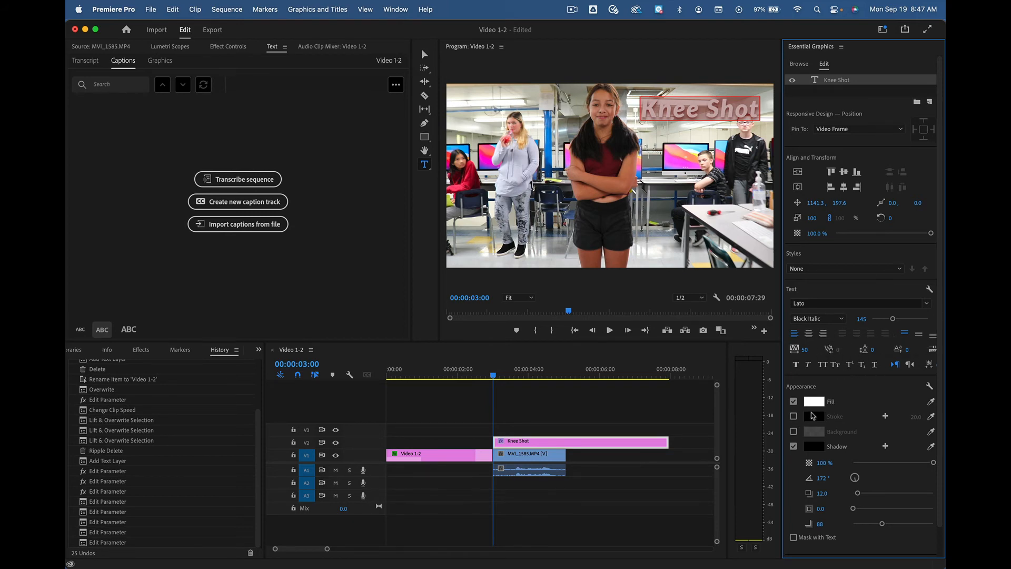
{"action": "left_click", "coordinate": [794, 417]}
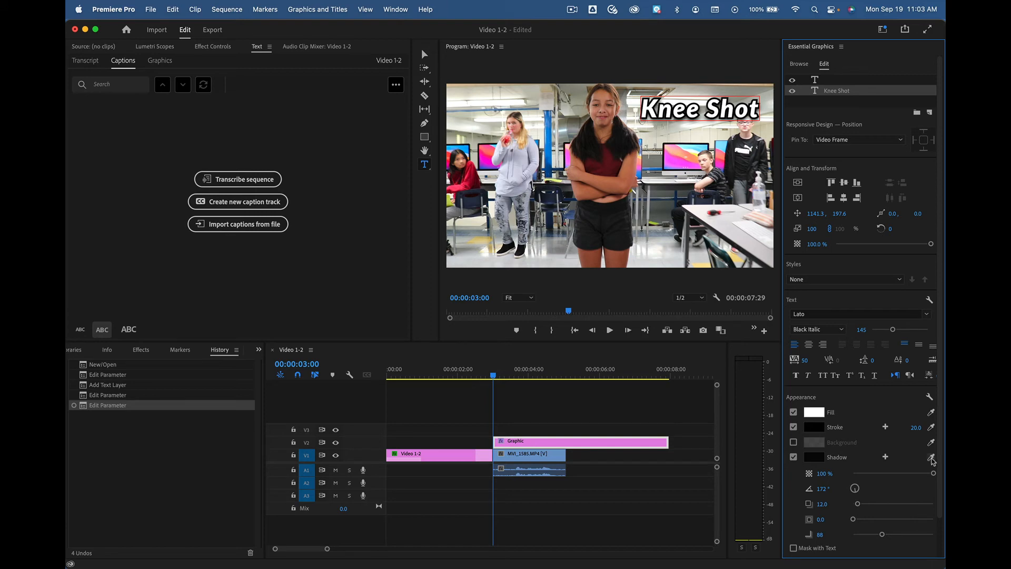
Step: Sample a shadow colour for the "Knee Shot" text from the picture, and change it to red FA0505
{"action": "left_click", "coordinate": [931, 458]}
{"action": "left_click", "coordinate": [679, 164]}
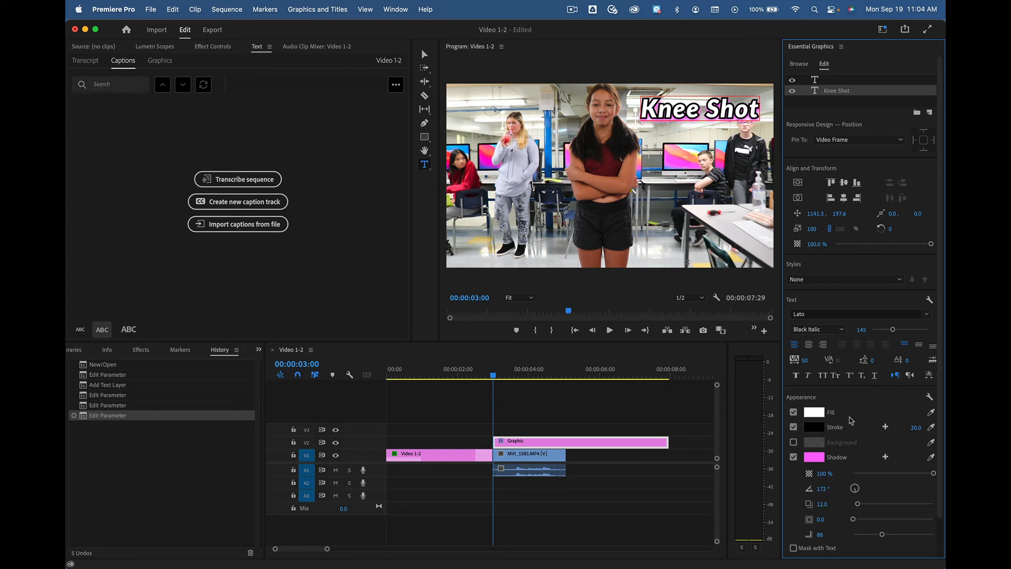
{"action": "left_click", "coordinate": [816, 457]}
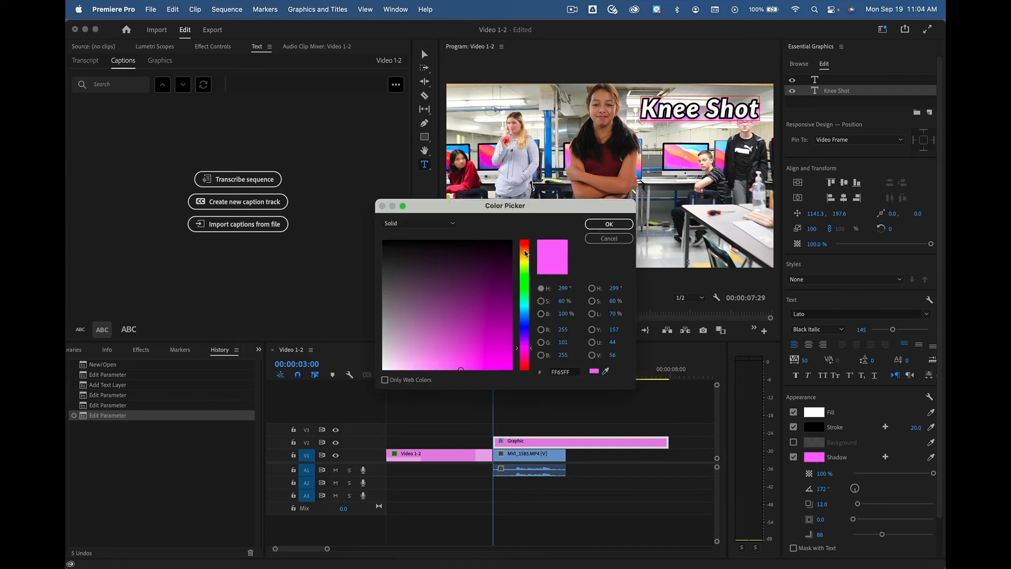
{"action": "mouse_move", "coordinate": [524, 256]}
{"action": "left_mouse_down"}
{"action": "mouse_move", "coordinate": [525, 323]}
{"action": "mouse_move", "coordinate": [531, 238]}
{"action": "left_mouse_up"}
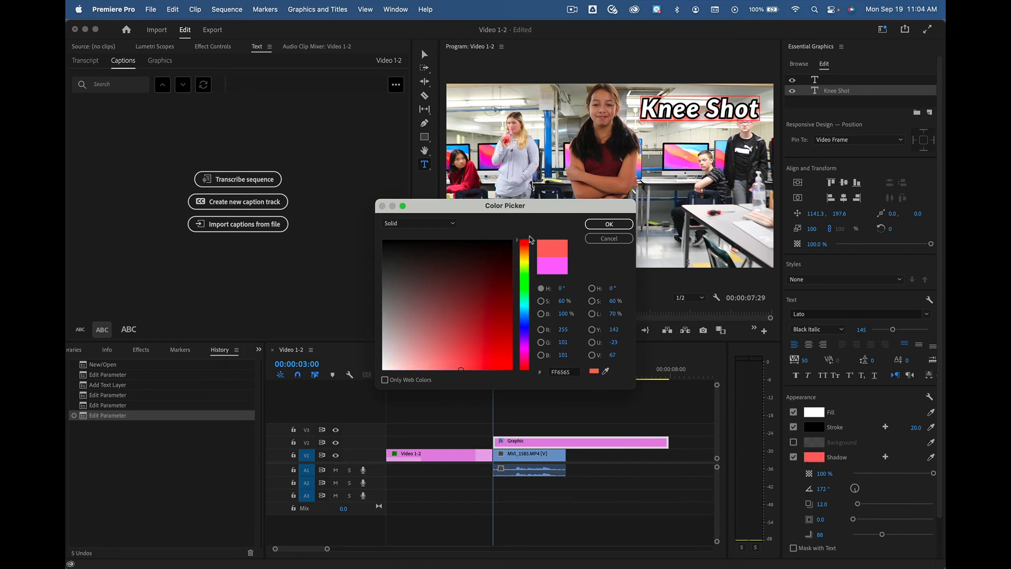
{"action": "left_click_drag", "start_coordinate": [510, 364], "coordinate": [509, 367]}
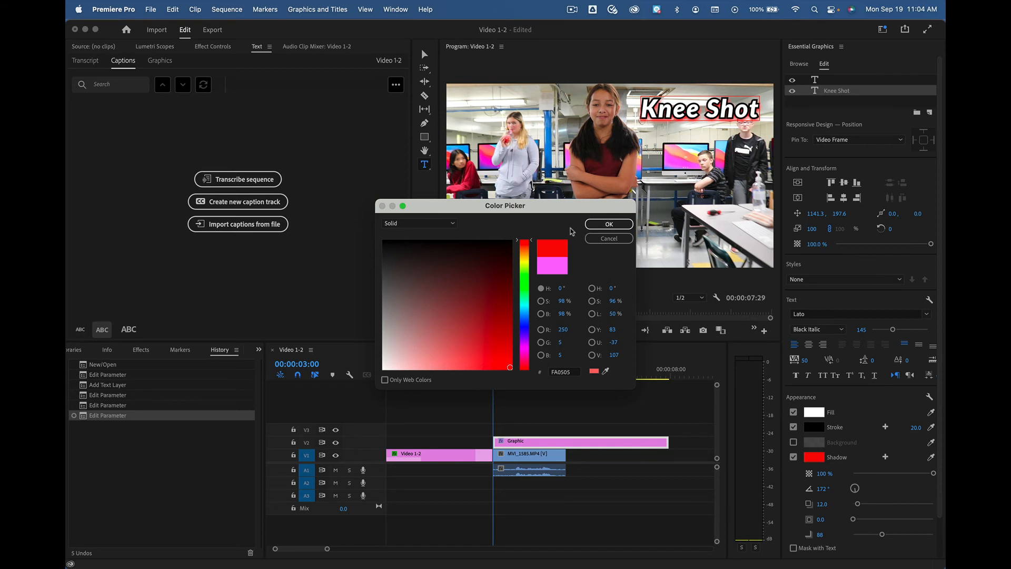
{"action": "left_click", "coordinate": [603, 225]}
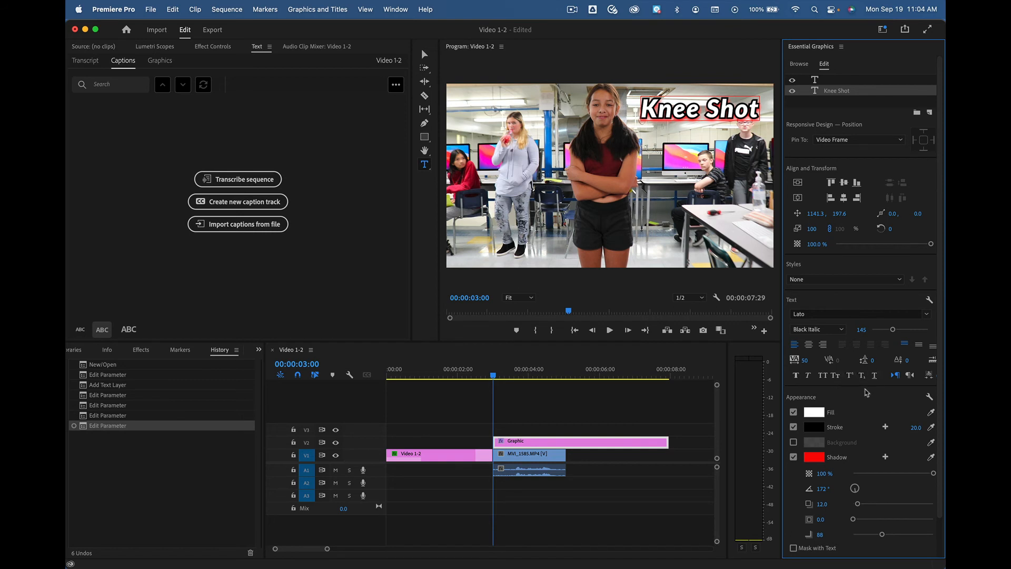
{"action": "scroll", "coordinate": [867, 362], "scroll_direction": "down", "scroll_amount": 3}
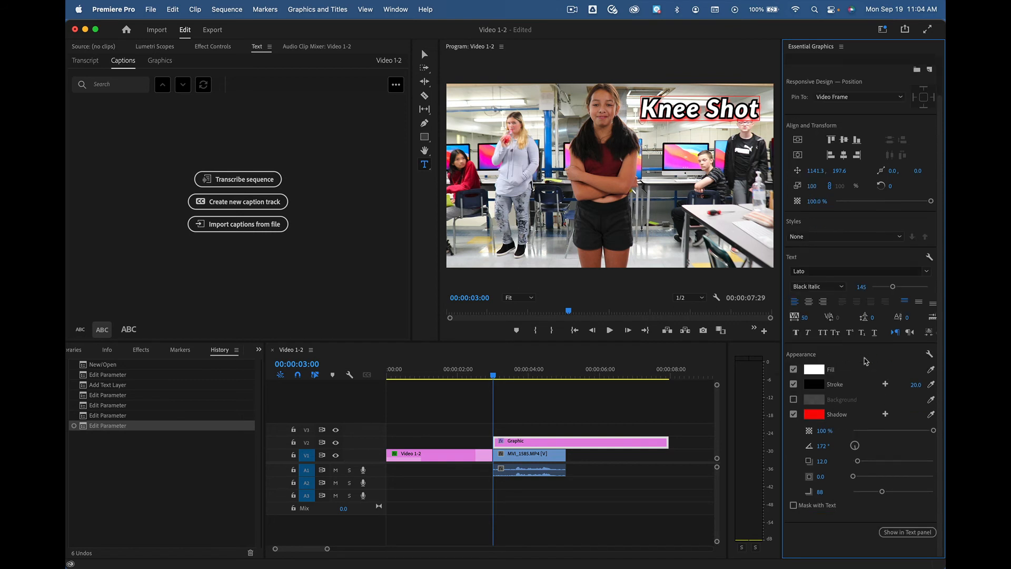
{"action": "scroll", "coordinate": [865, 360], "scroll_direction": "up", "scroll_amount": 3}
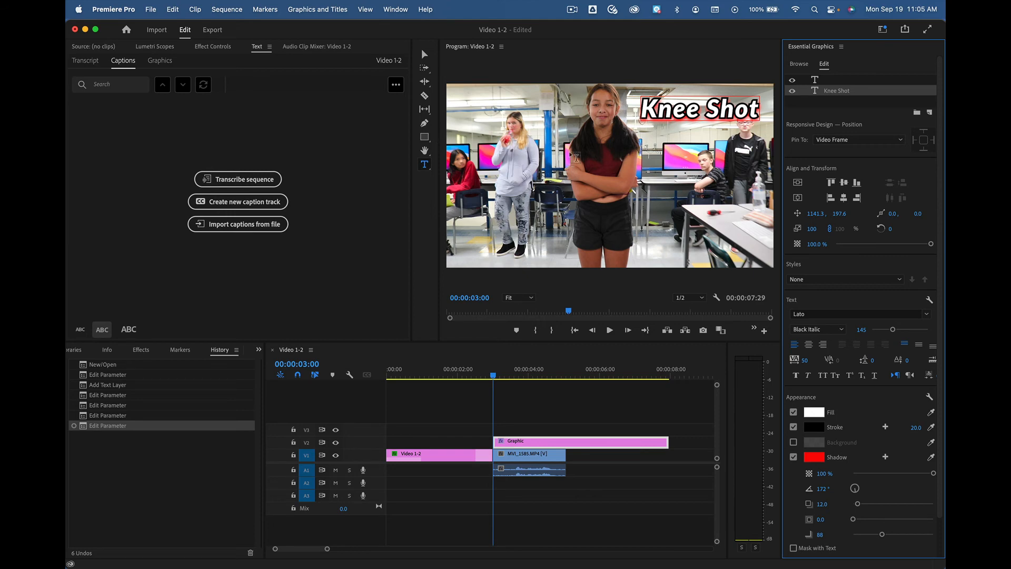
Step: Add an empty text layer on the picture and clear it from the graphic's layers
{"action": "left_click", "coordinate": [543, 201]}
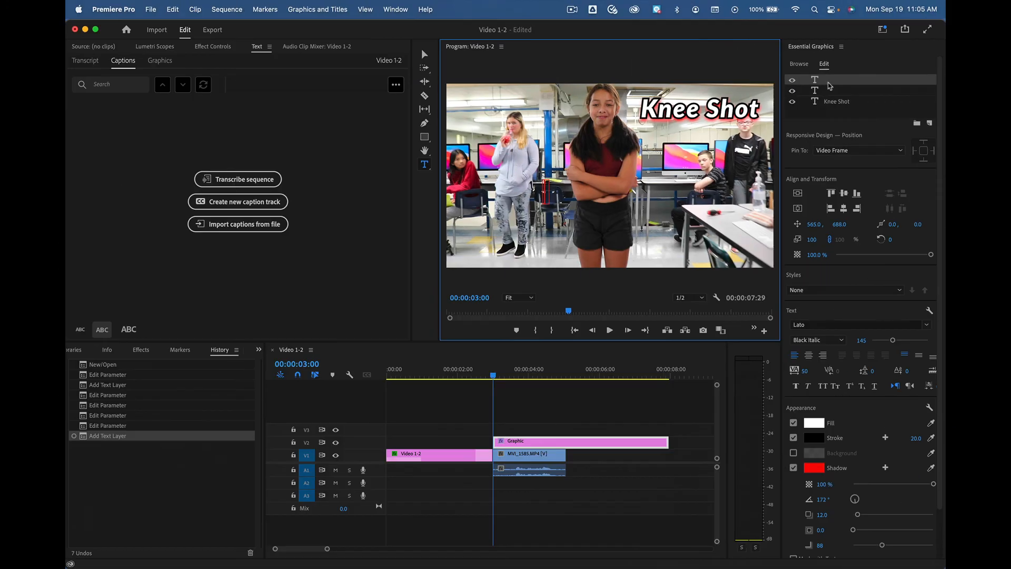
{"action": "left_click", "coordinate": [846, 85]}
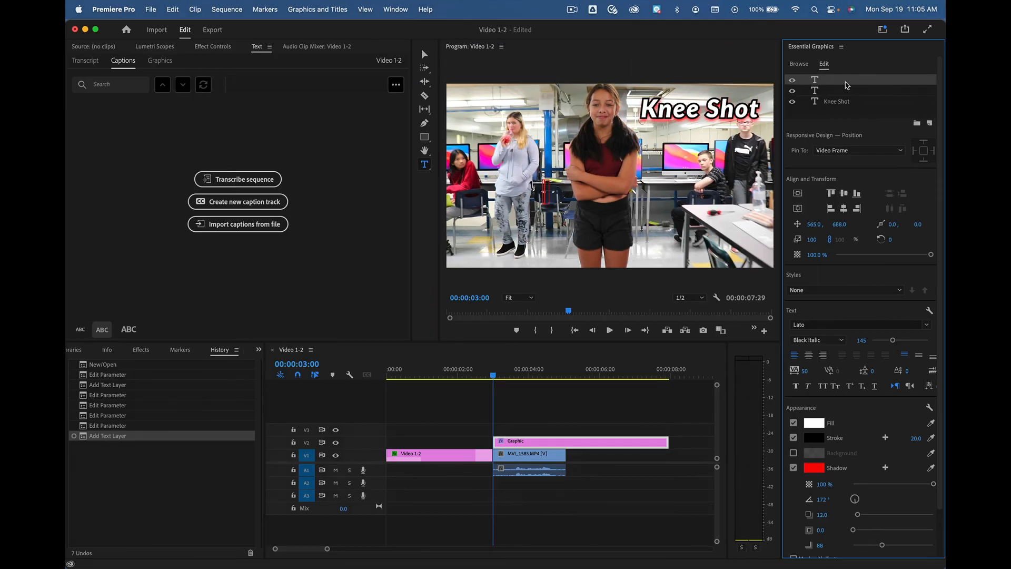
{"action": "double_click", "coordinate": [847, 86]}
{"action": "left_click", "coordinate": [846, 85]}
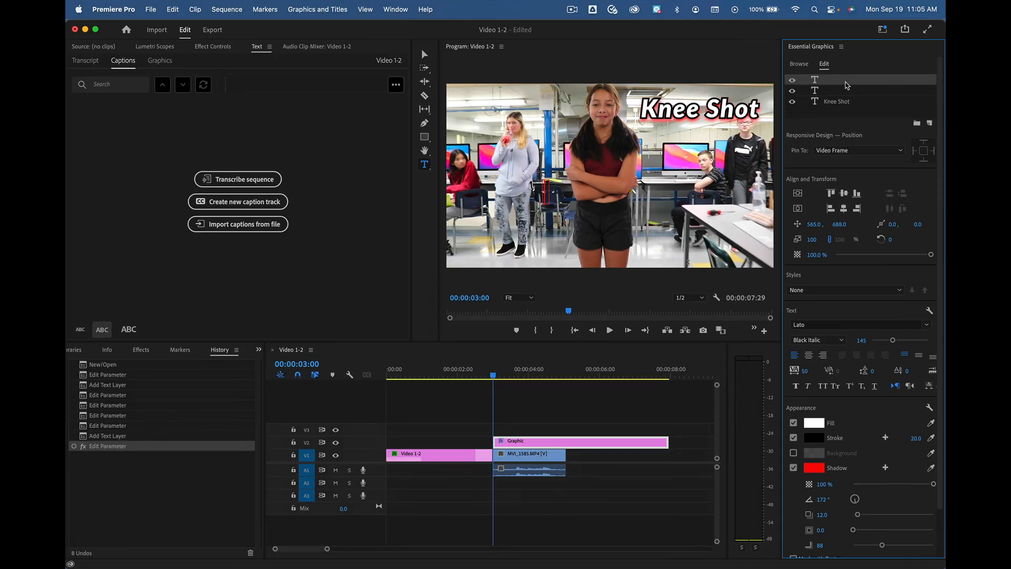
{"action": "double_click", "coordinate": [846, 86]}
{"action": "right_click", "coordinate": [847, 85]}
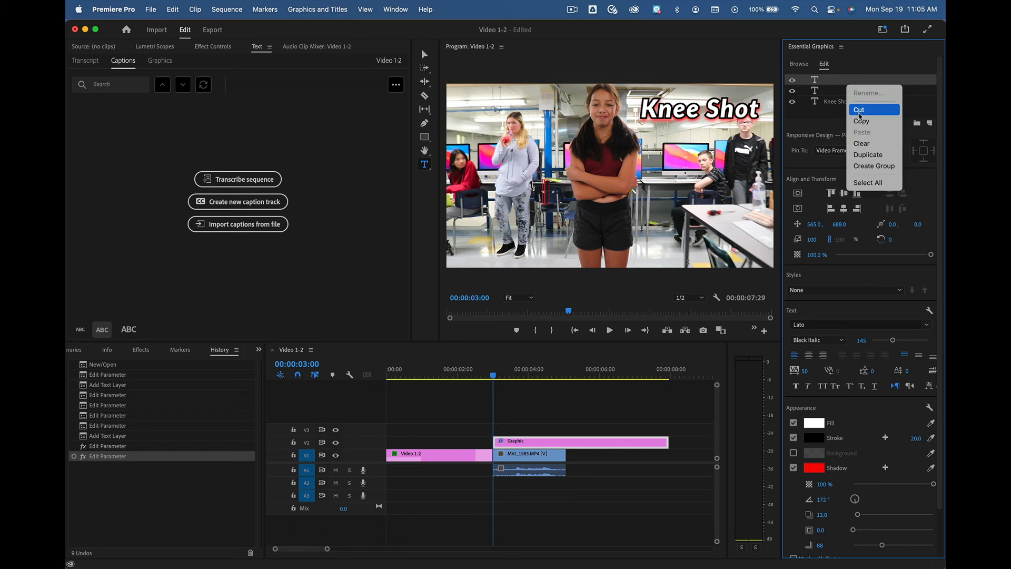
{"action": "left_click", "coordinate": [862, 143]}
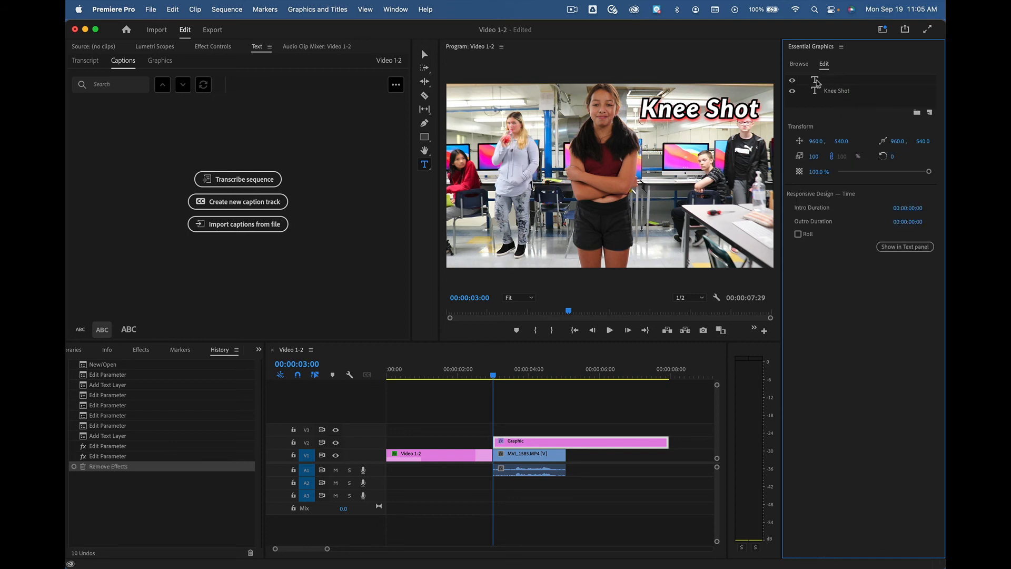
Step: Clear the remaining empty text layer above "Knee Shot" from the graphic and deselect the clip
{"action": "right_click", "coordinate": [815, 81]}
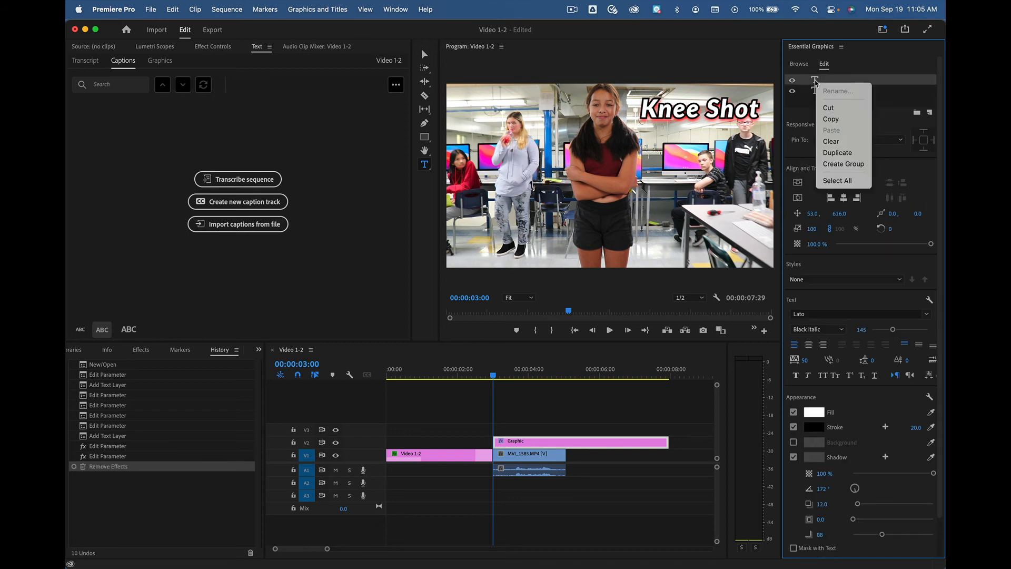
{"action": "left_click", "coordinate": [831, 142]}
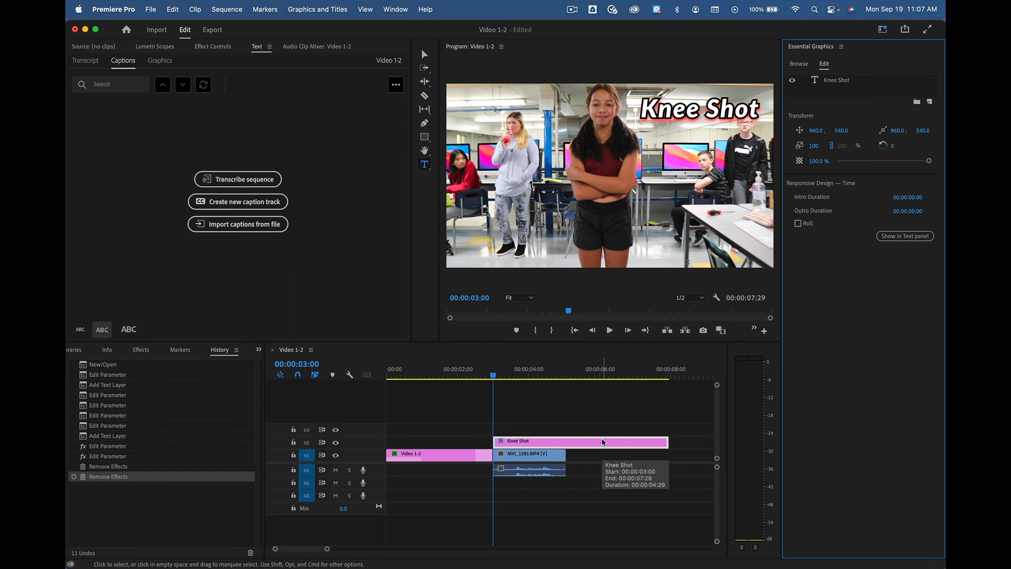
{"action": "left_click", "coordinate": [564, 416]}
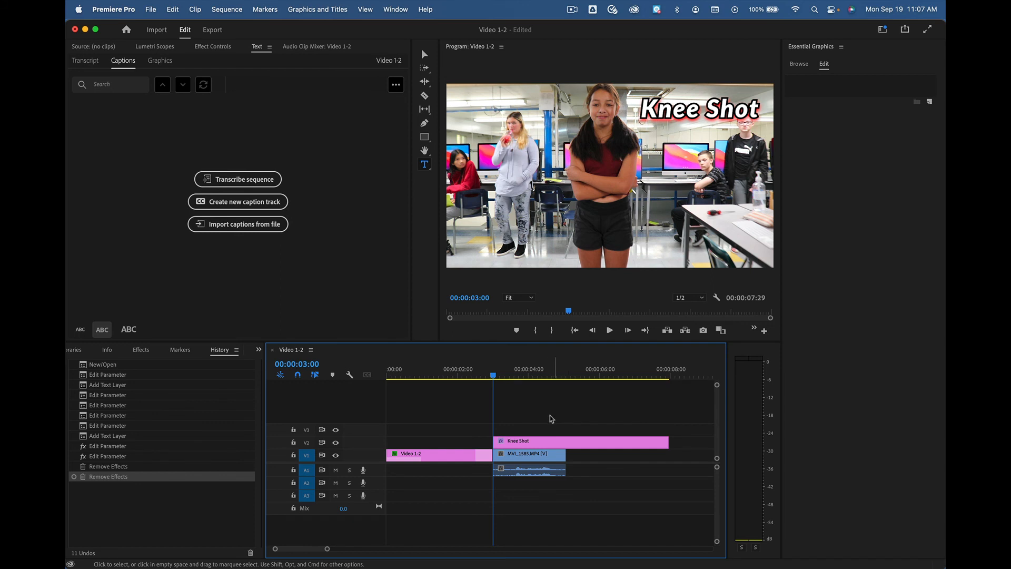
Step: Switch to the editing workspace layout with the project bin and the source and program monitors
{"action": "left_click", "coordinate": [396, 9]}
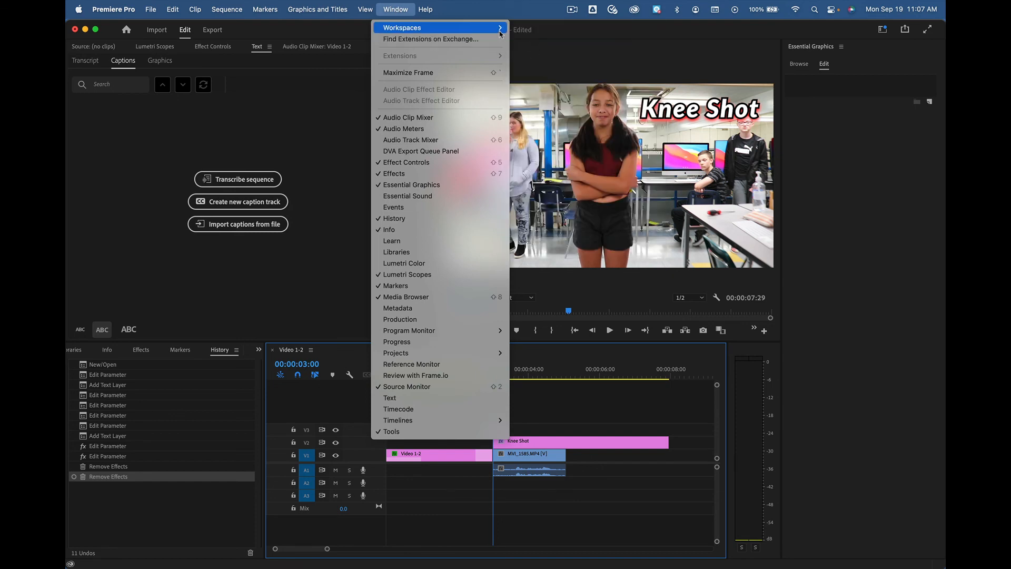
{"action": "mouse_move", "coordinate": [497, 27]}
{"action": "left_click", "coordinate": [532, 87]}
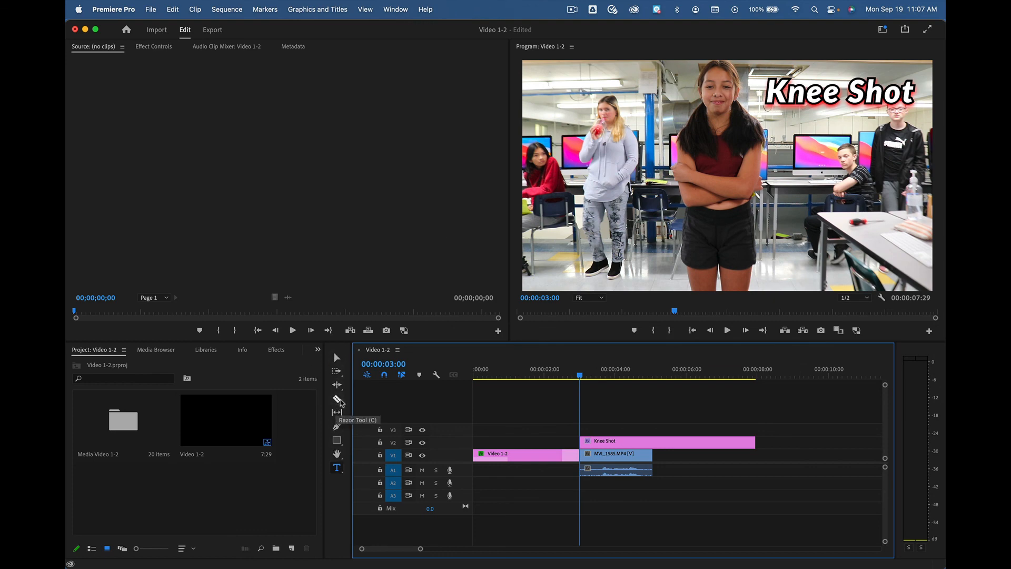
Step: Cut the Knee Shot clip on V2 with the Razor tool at the footage's end, 00:00:05:02, and delete the surplus part
{"action": "left_click", "coordinate": [339, 400]}
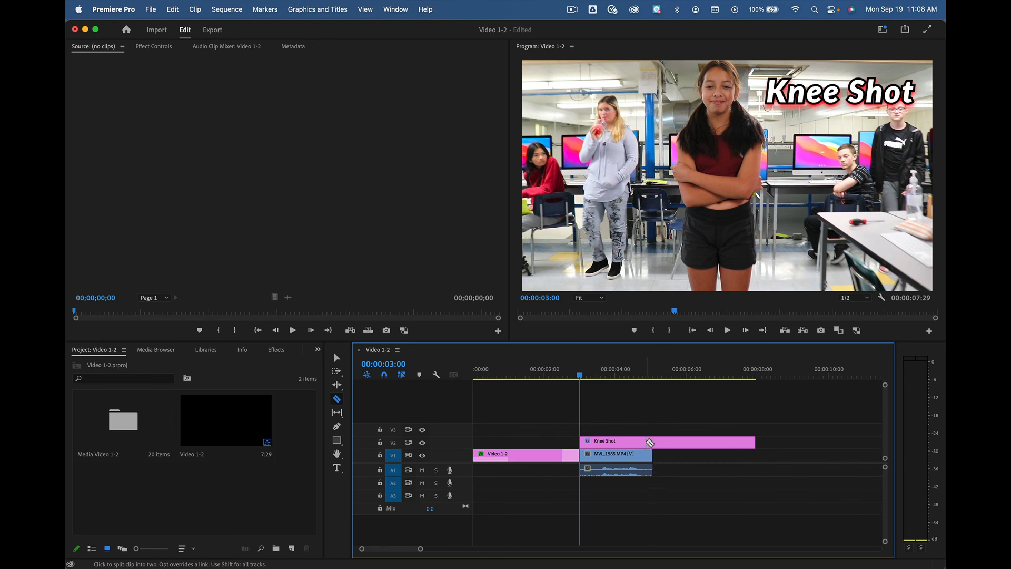
{"action": "left_click", "coordinate": [654, 442]}
{"action": "key", "text": "v"}
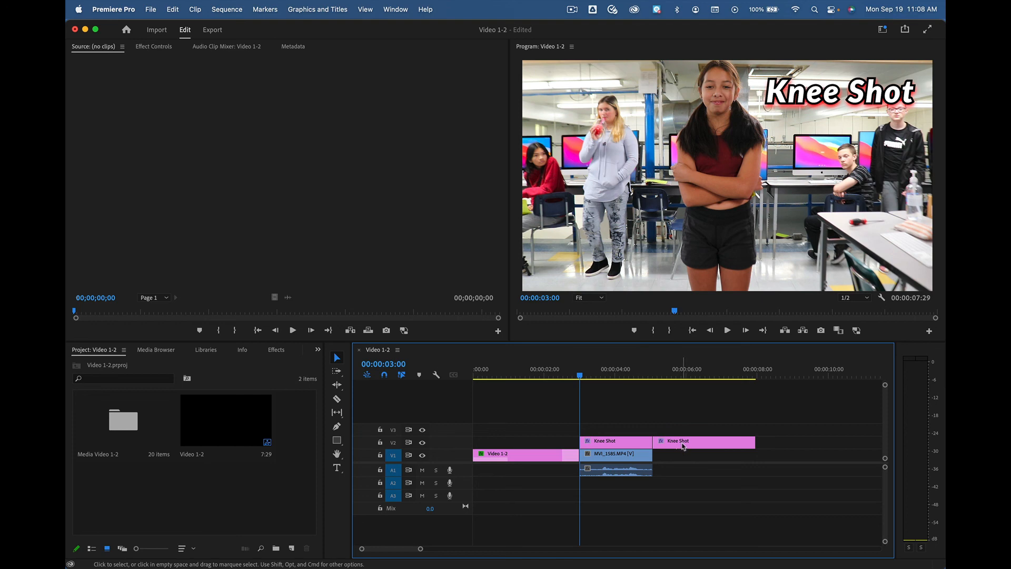
{"action": "left_click", "coordinate": [682, 447]}
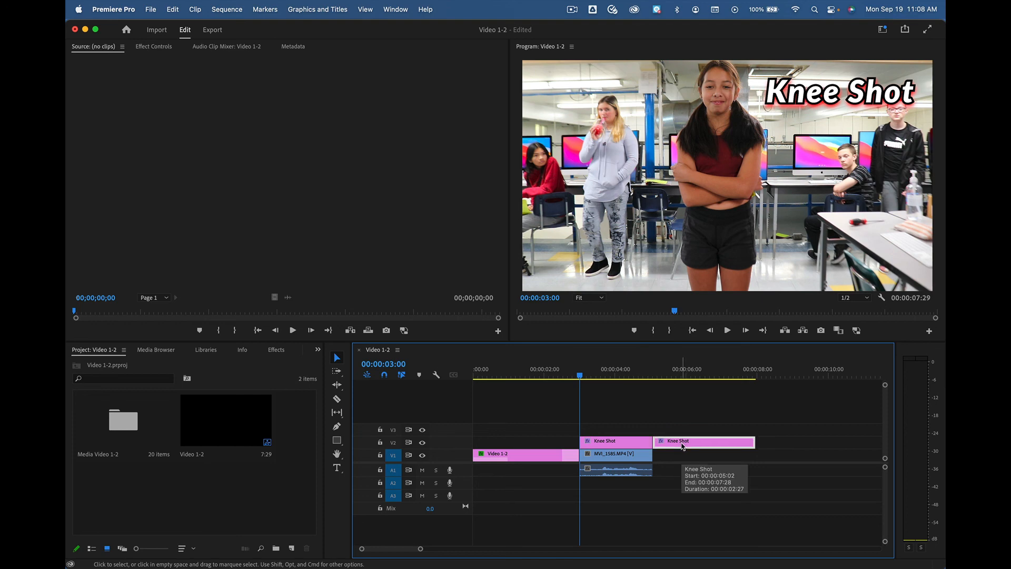
{"action": "key", "text": "Delete"}
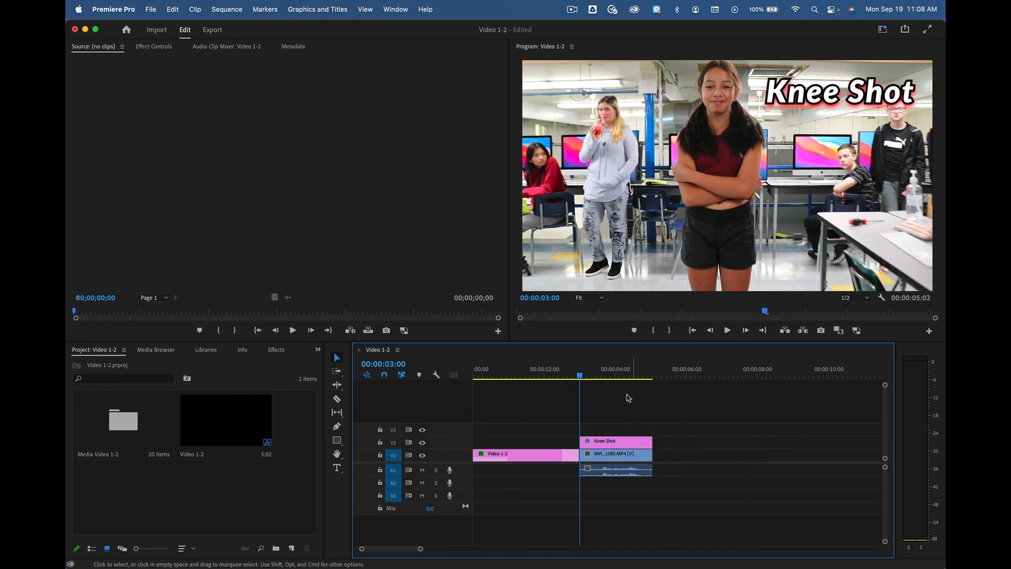
Step: With the playhead at 00:00:04:10, move the "Knee Shot" text to the upper left of the picture and deselect it
{"action": "left_click_drag", "start_coordinate": [580, 377], "coordinate": [628, 386]}
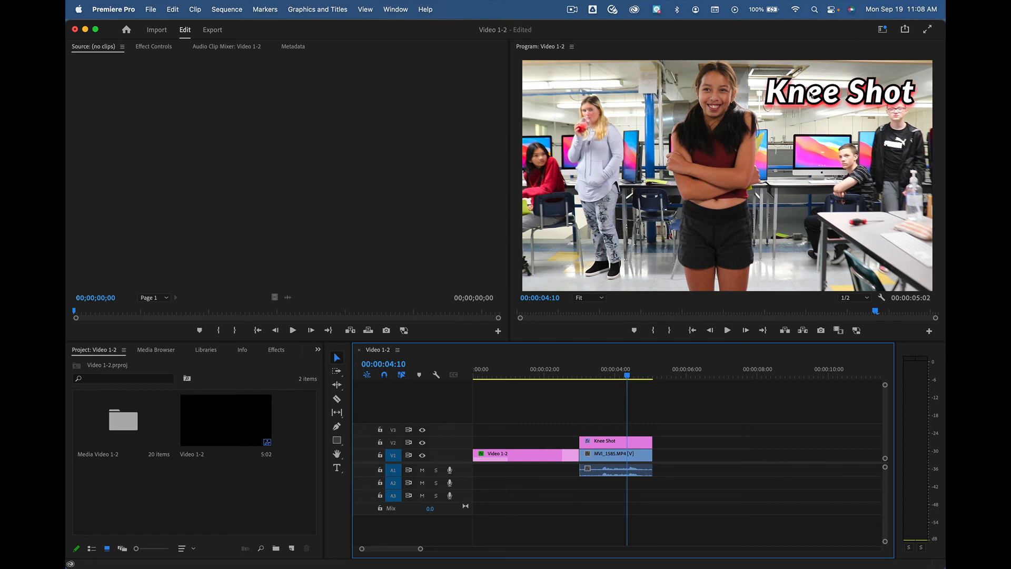
{"action": "left_click", "coordinate": [811, 93]}
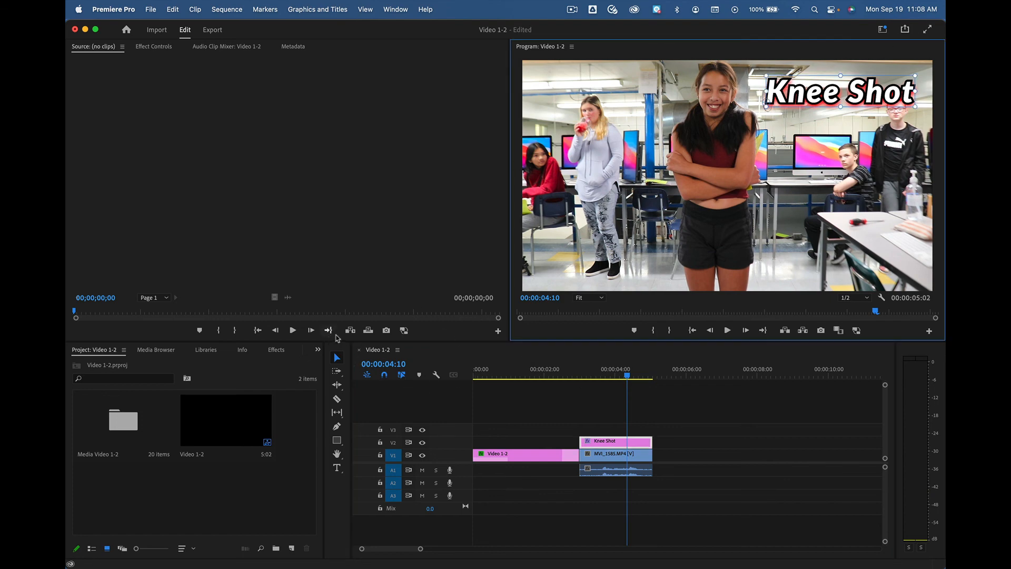
{"action": "left_click_drag", "start_coordinate": [807, 105], "coordinate": [586, 92]}
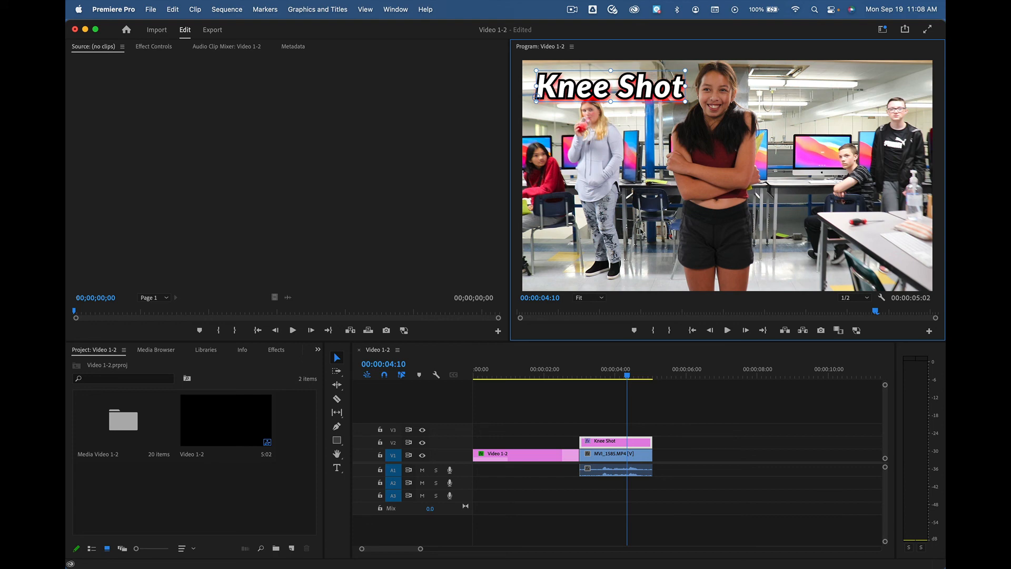
{"action": "left_click", "coordinate": [645, 416]}
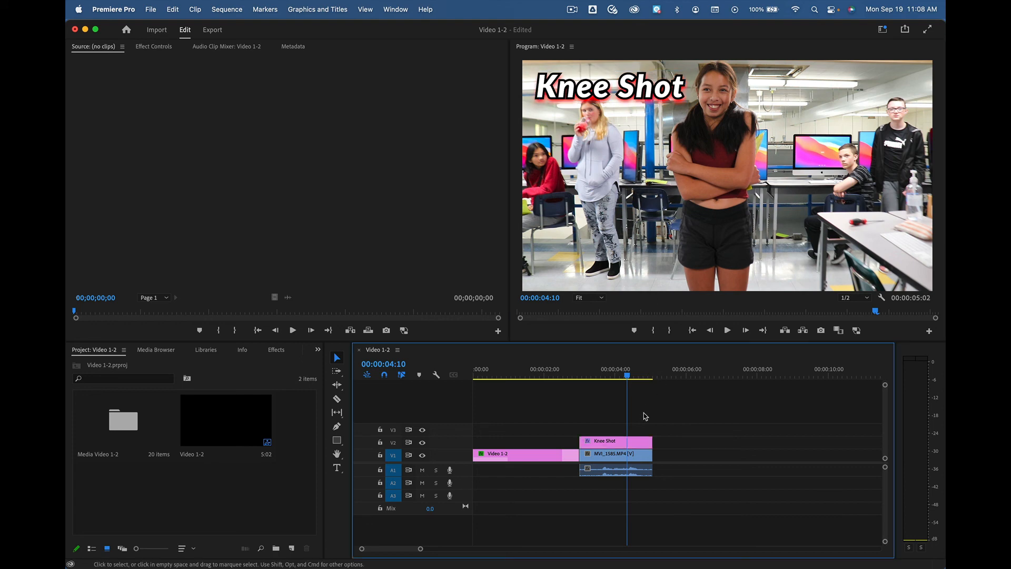